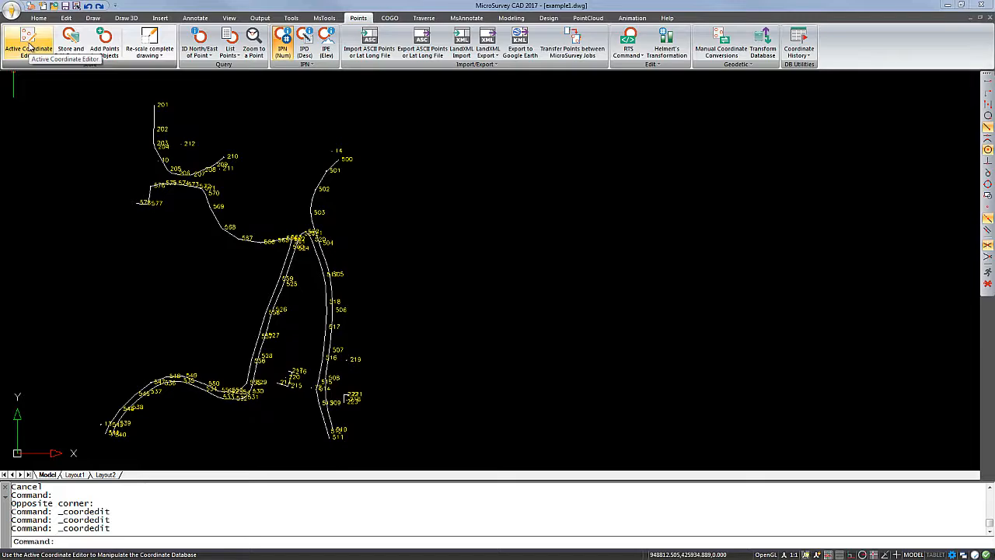
Open the Active Coordinate Editor for example1 and tile it with the Tile Active Editor Right option
left_click(28, 46)
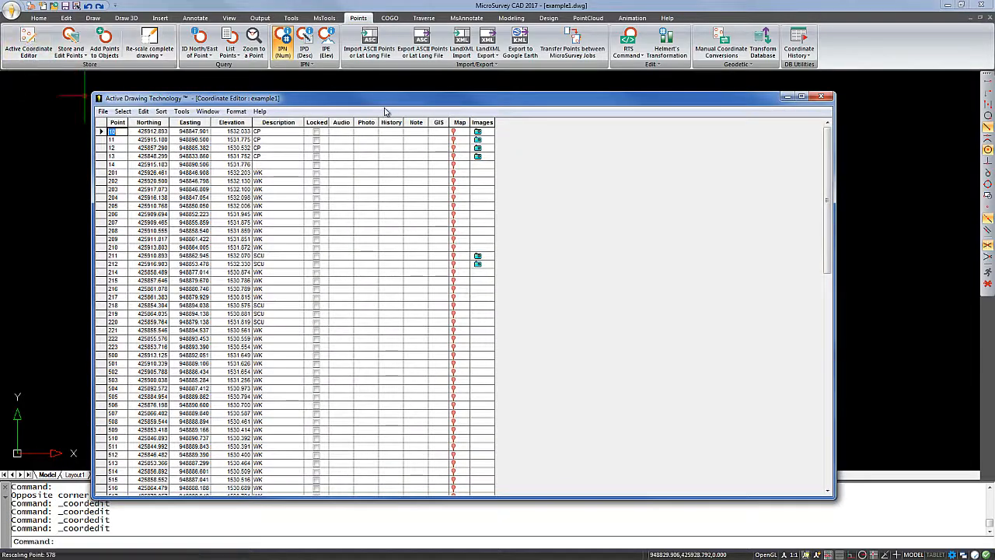
left_click_drag(384, 105, 399, 96)
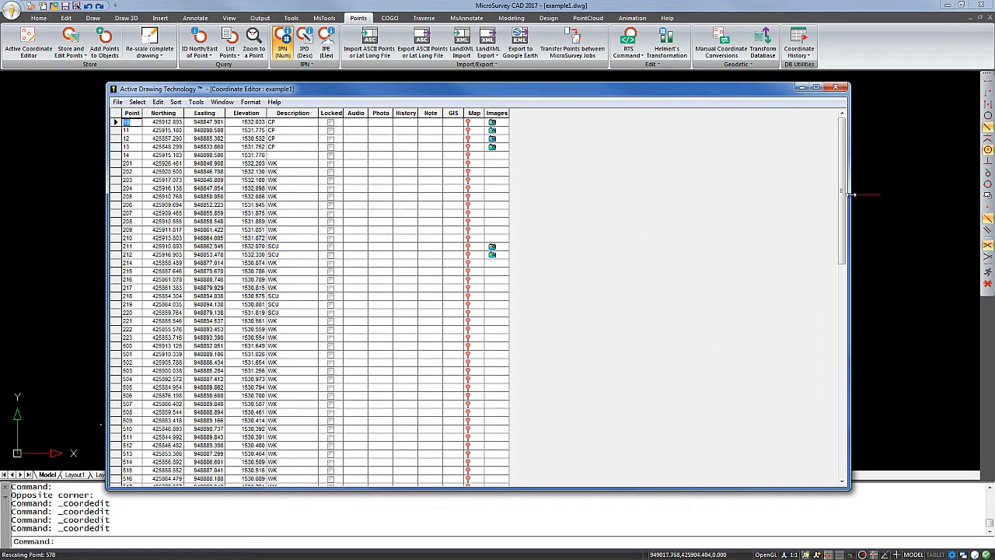
left_click_drag(850, 195, 684, 195)
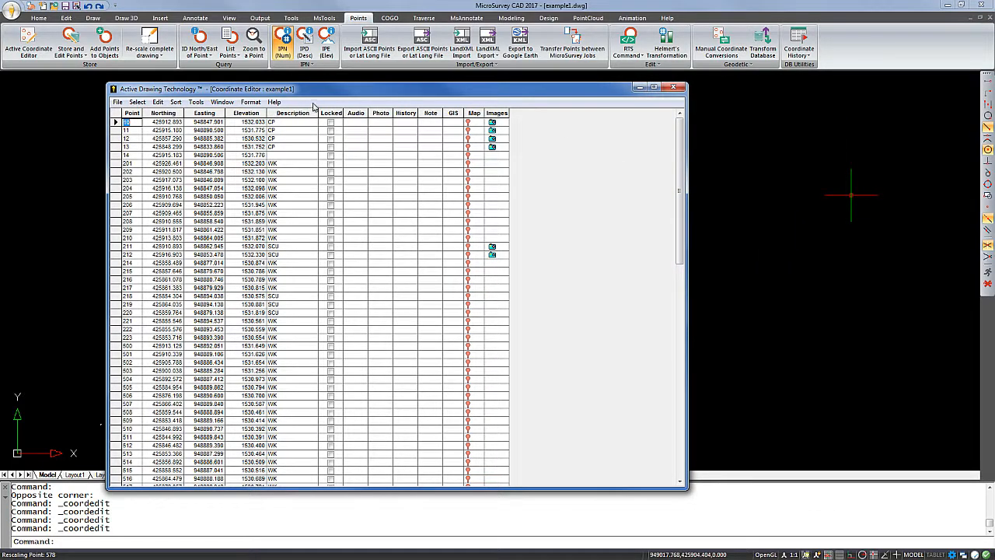
left_click(222, 102)
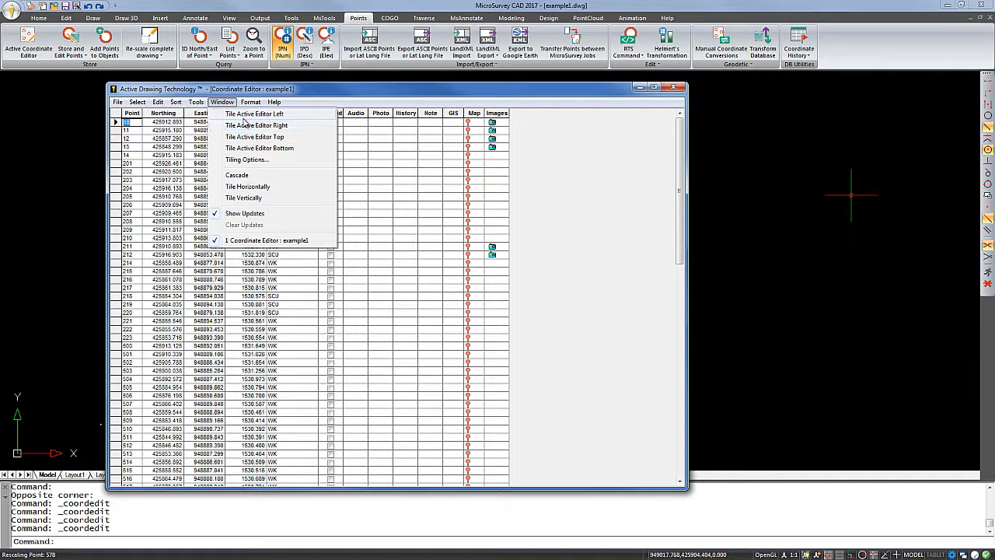
left_click(247, 125)
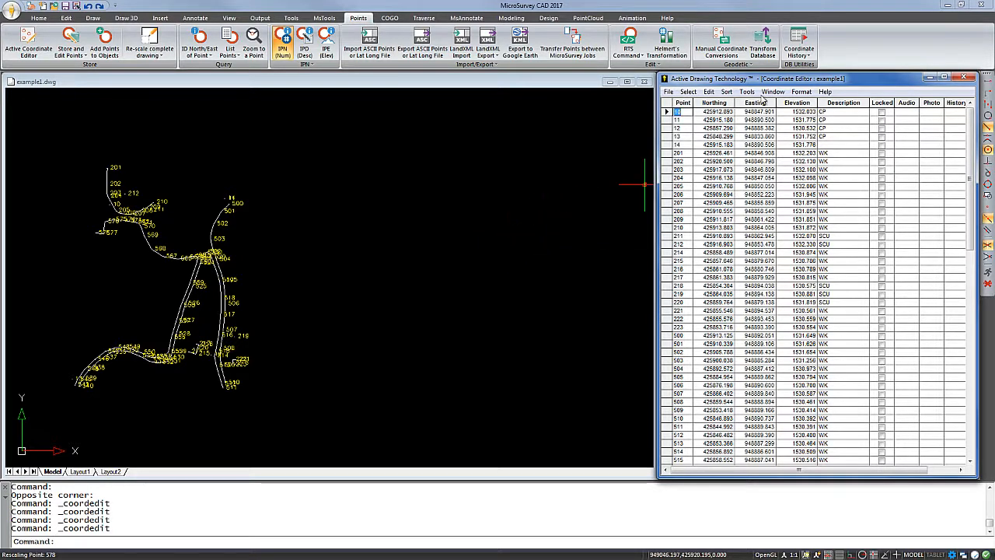
Move the coordinate editor partly over the drawing and widen it to show every column through Images
left_click_drag(780, 85, 586, 85)
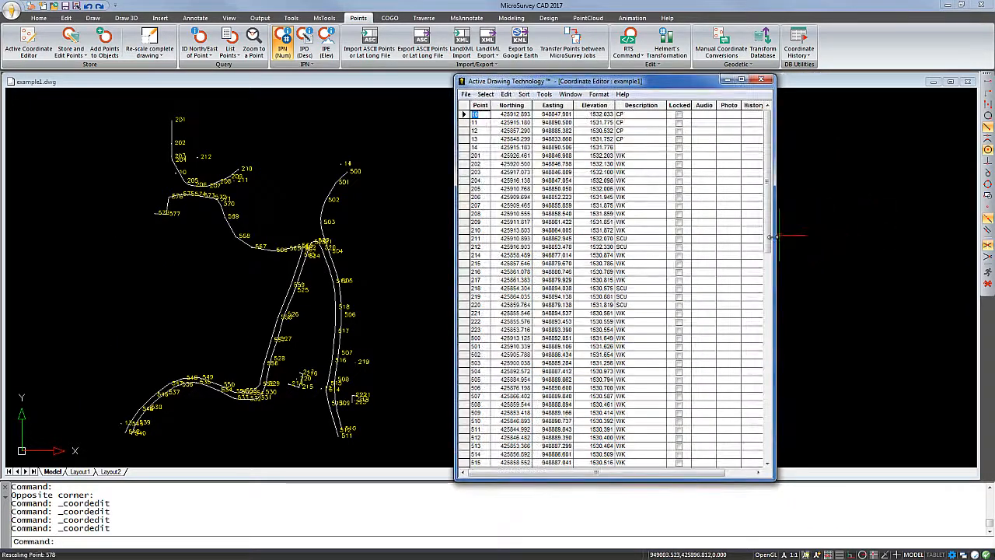
left_click_drag(777, 234, 915, 233)
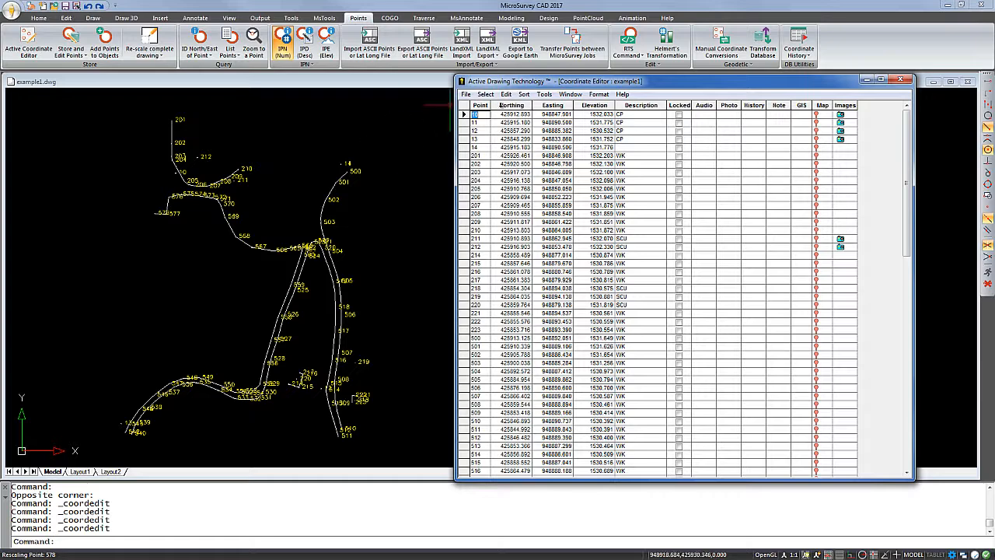
Widen the Point column, then select the Point, Northing and Easting columns and widen them together to an equal width
left_click_drag(491, 108, 500, 108)
left_click(485, 107)
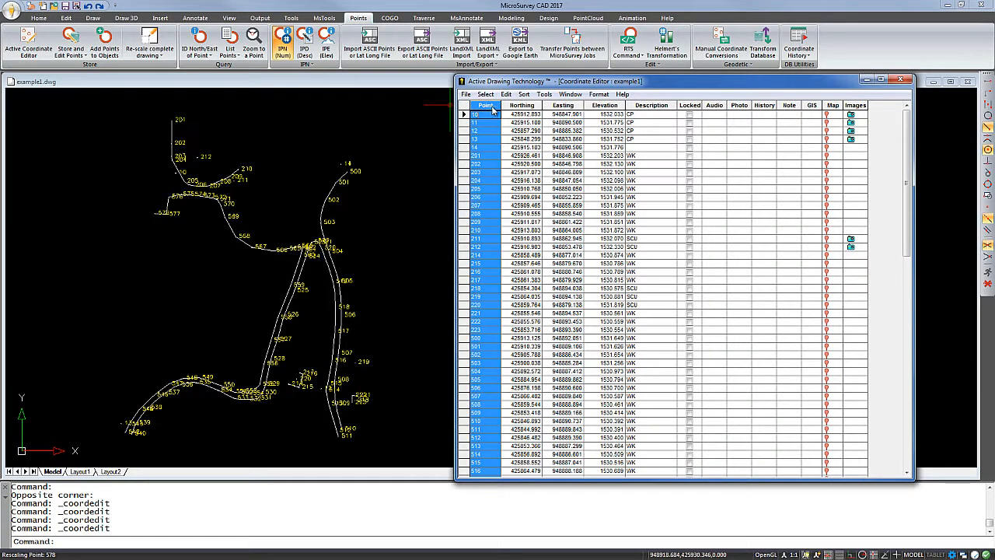
left_click(529, 108, "shift")
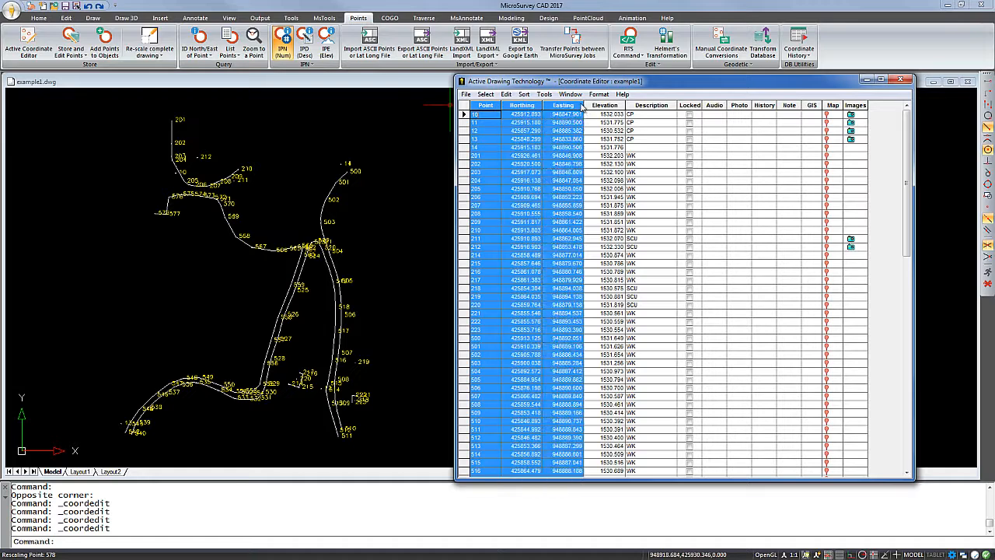
left_click(567, 106, "shift")
mouse_move(583, 105)
left_mouse_down()
mouse_move(602, 105)
mouse_move(590, 106)
left_mouse_up()
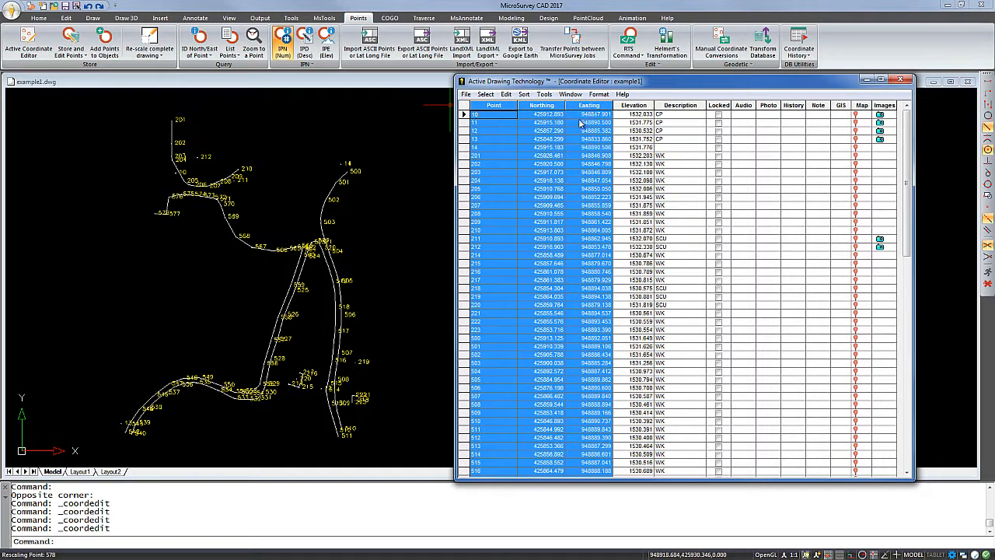
Move the Point column between the Northing and Easting columns
left_click(548, 139)
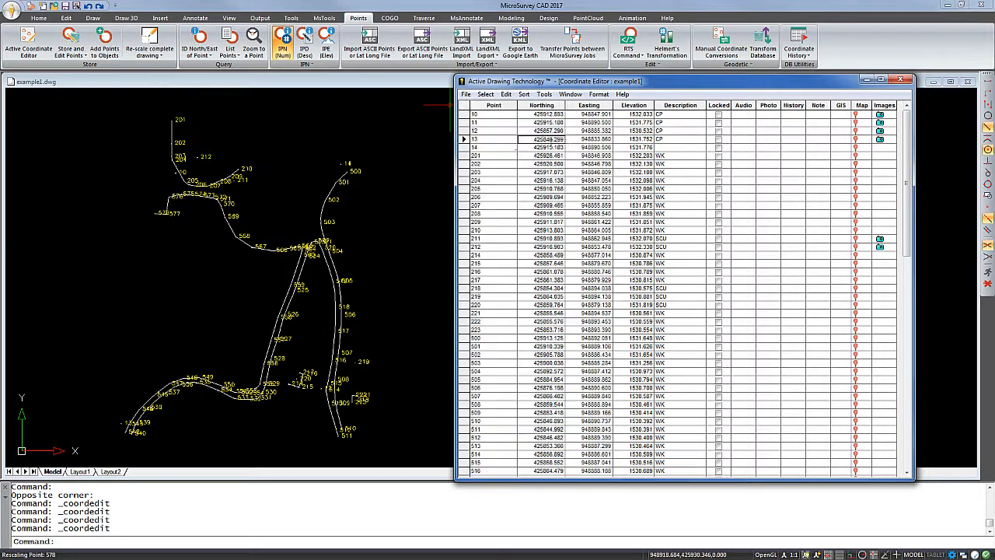
left_click(548, 139)
left_click(500, 107)
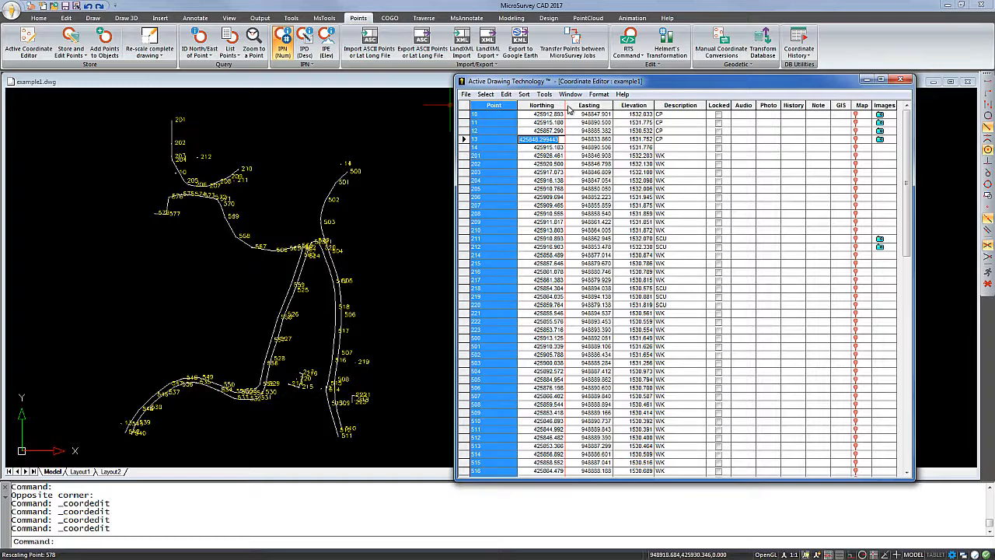
left_click_drag(568, 110, 568, 110)
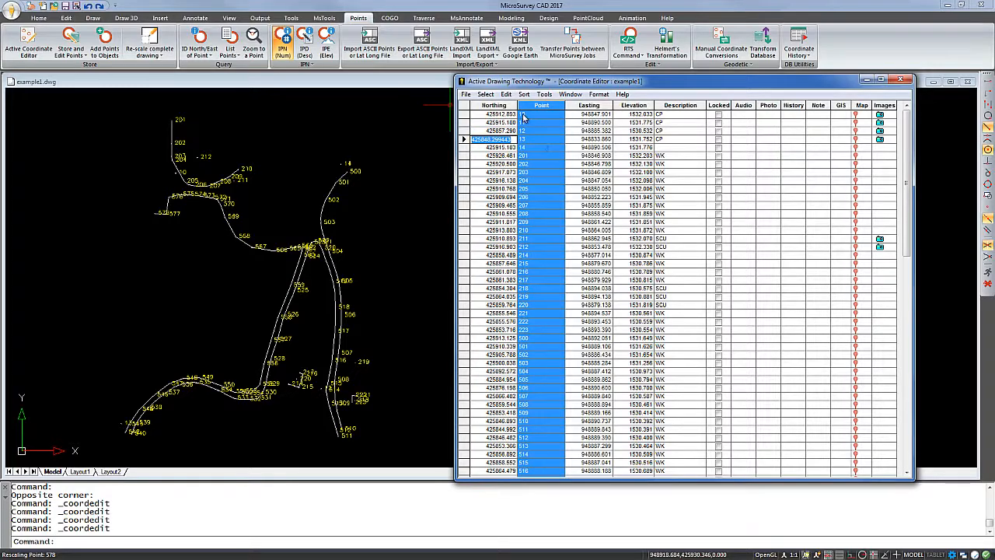
Move the Point column back in front of the Northing column
left_click(497, 130)
left_click(552, 106)
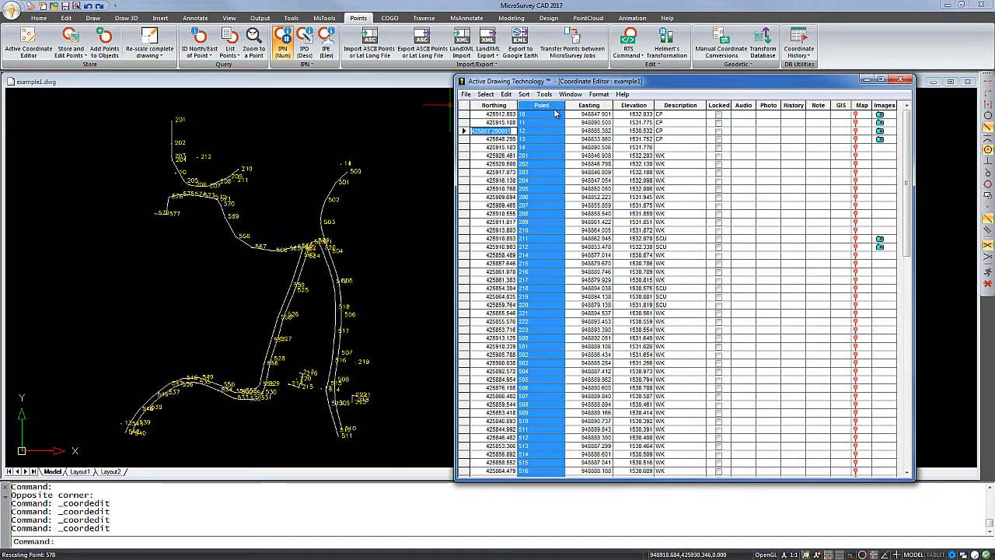
left_click_drag(531, 111, 475, 110)
Enter individual cells of points 10 to 13, including the Northing and Easting of point 13, without changing them
left_click(536, 139)
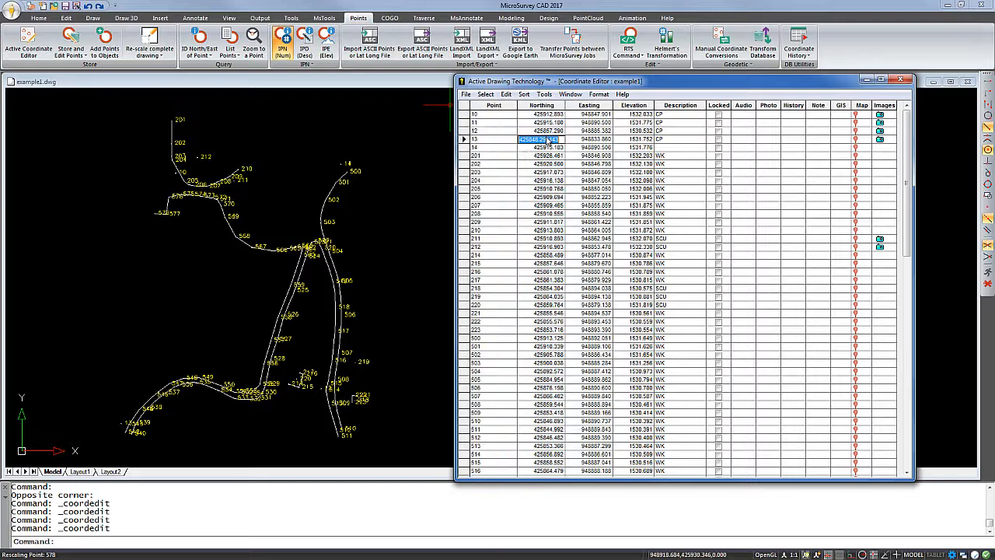
left_click(505, 116)
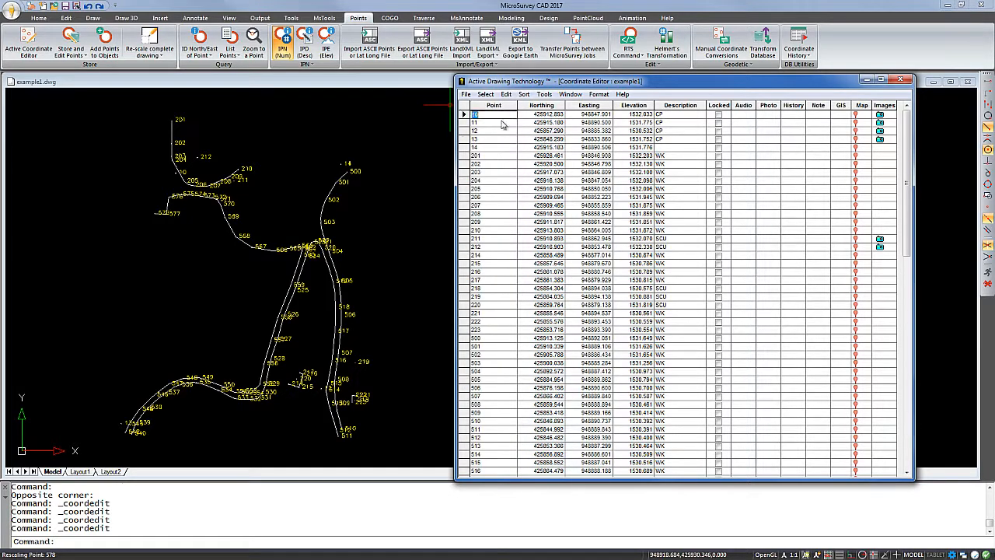
left_click(499, 125)
left_click(497, 132)
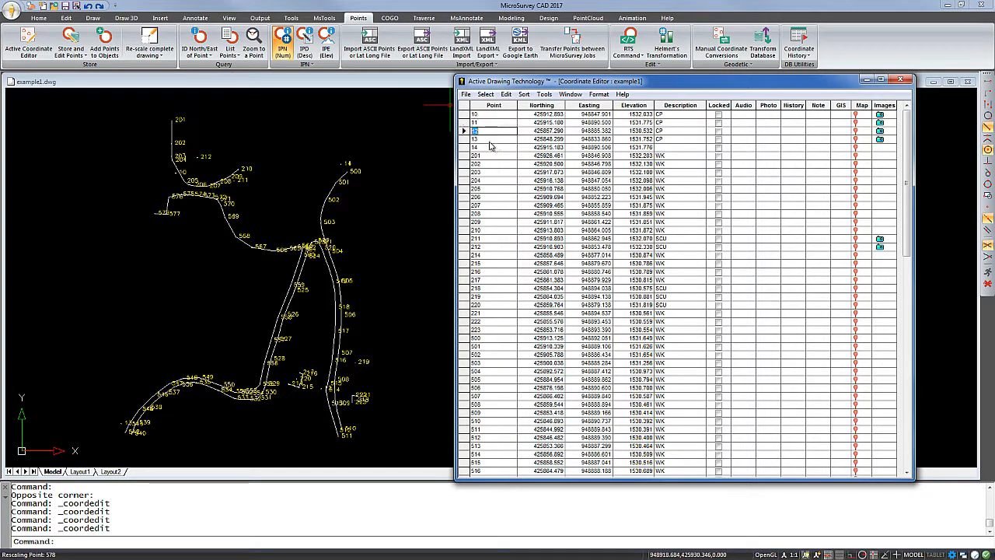
left_click(493, 140)
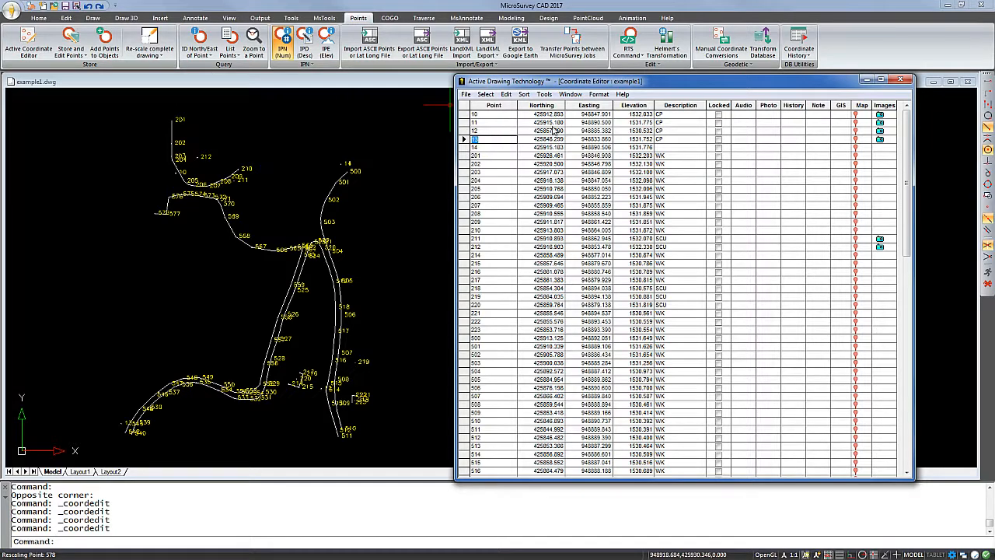
left_click(604, 140)
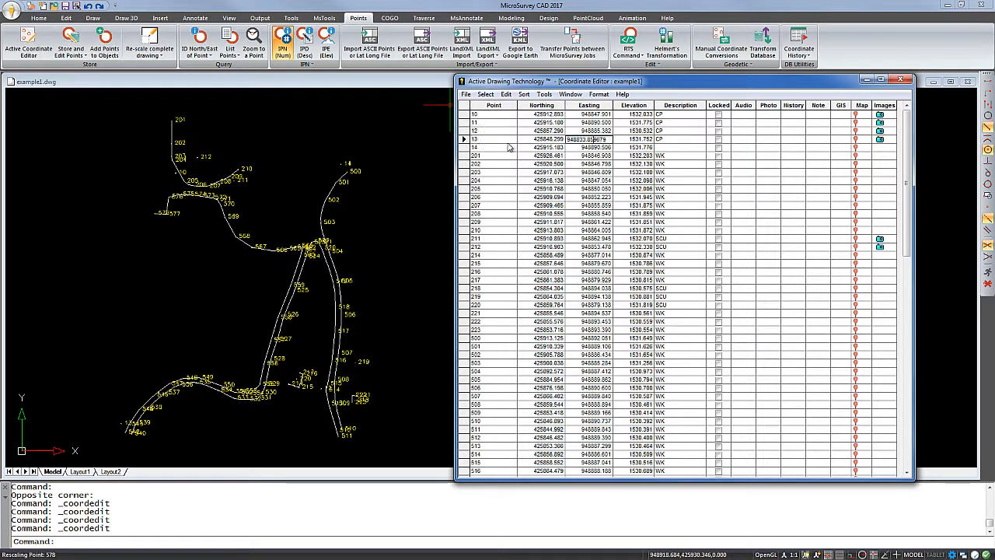
Select the whole rows of points 10 to 13 and add the rows of points 203 to 209 to the selection
left_click(462, 139)
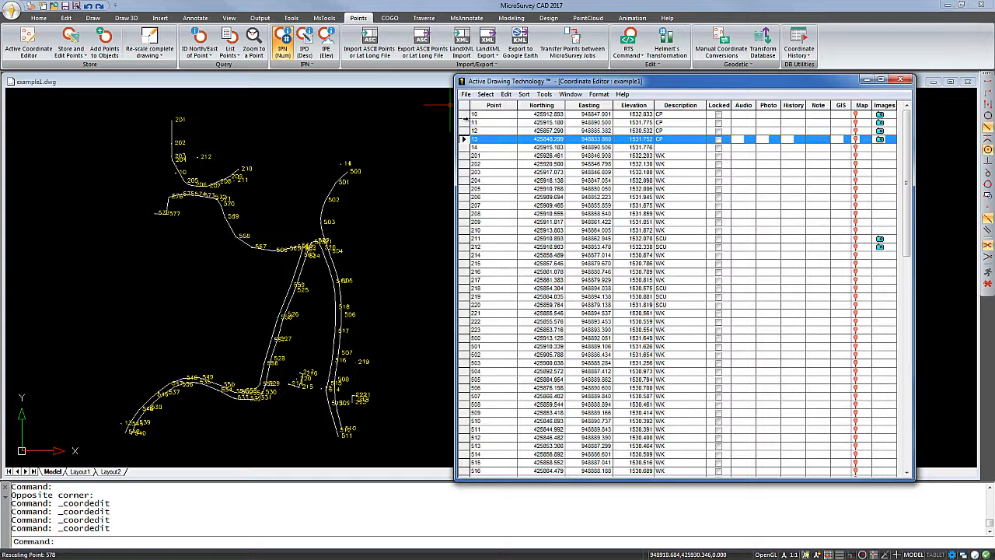
left_click(464, 114, "ctrl")
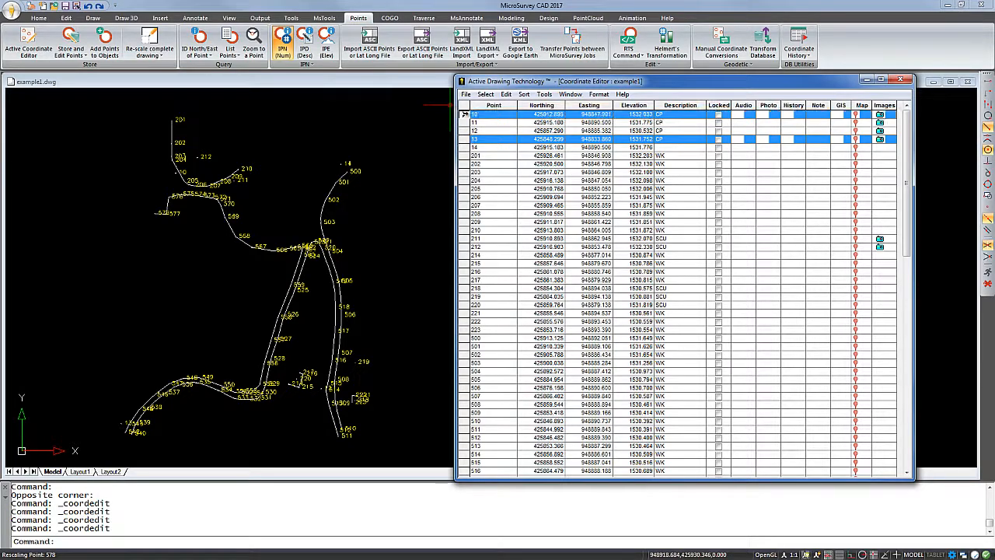
left_click(464, 122, "ctrl")
left_click(464, 131, "ctrl")
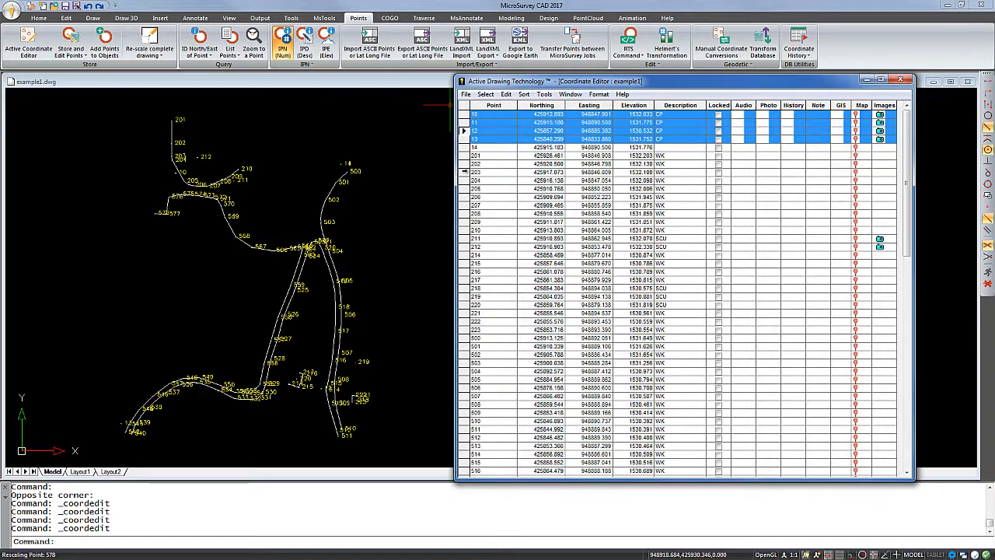
left_click(464, 171, "ctrl")
left_click(464, 196, "ctrl+shift")
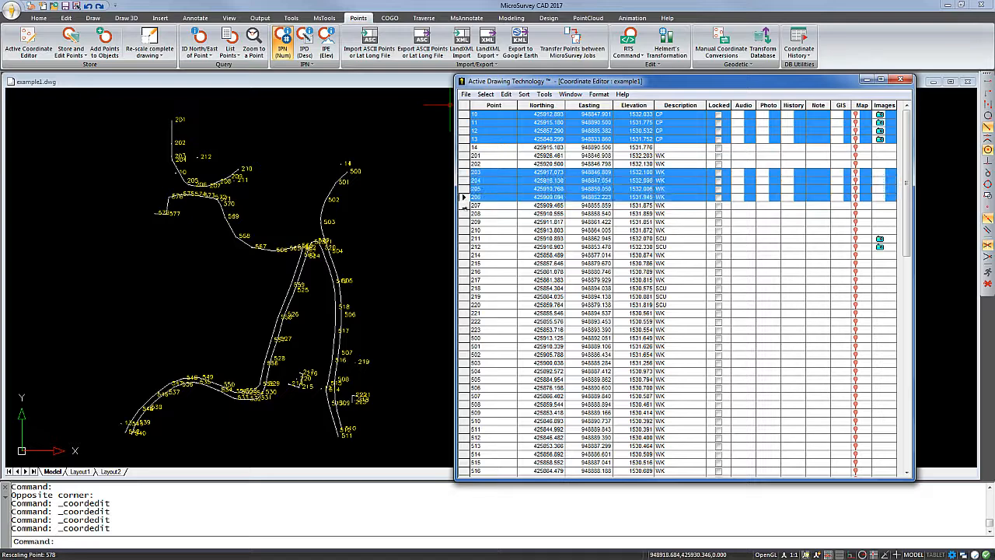
left_click(466, 222, "ctrl+shift")
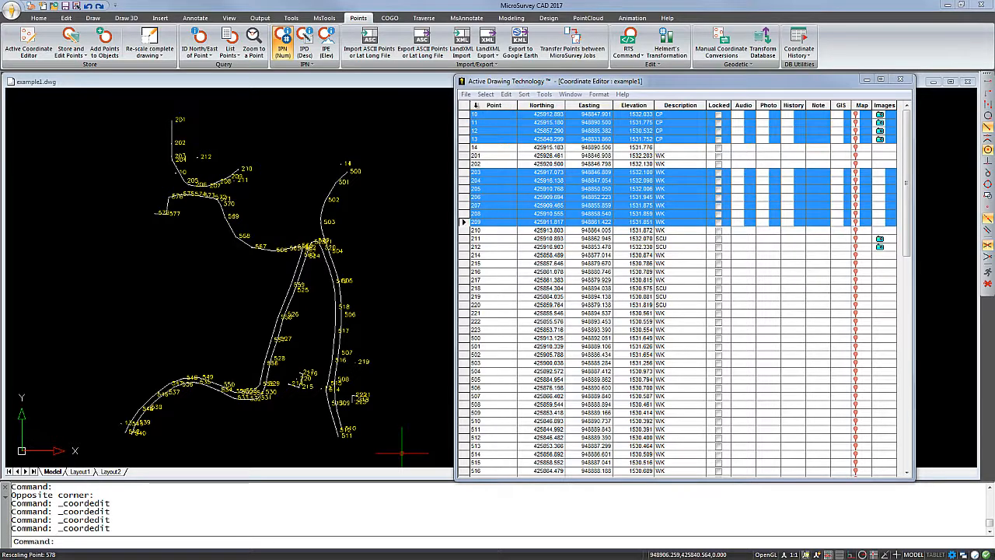
left_click(465, 94)
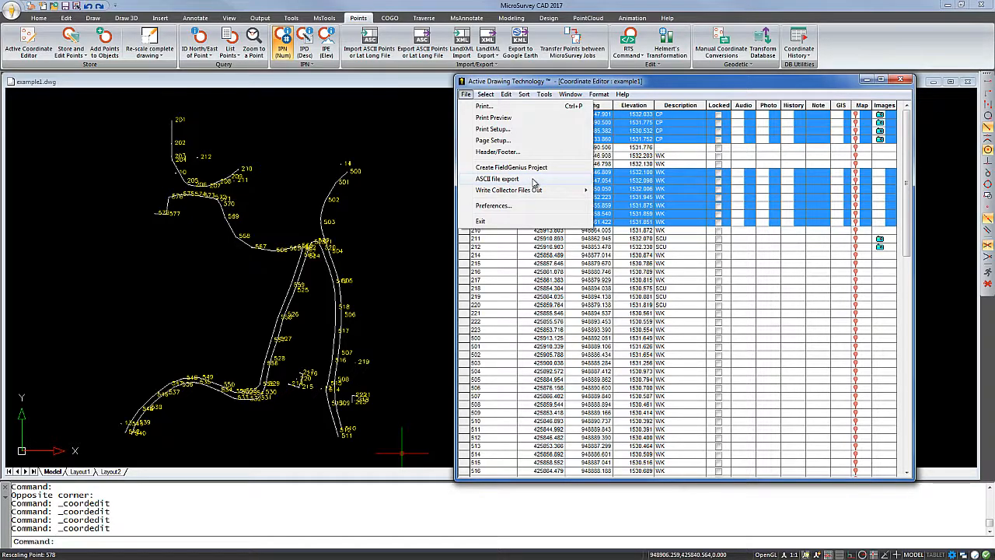
left_click(465, 94)
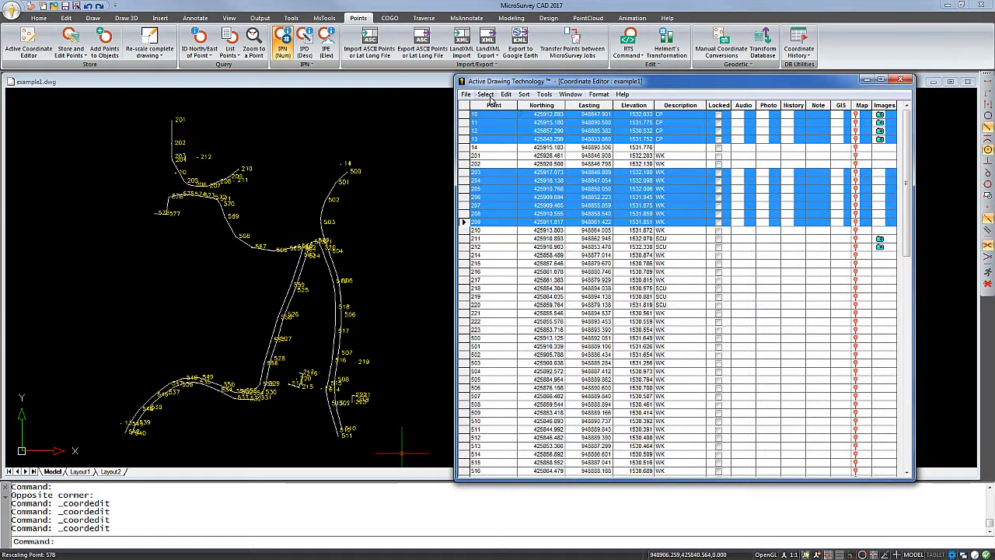
Reduce the row selection to point 10, then use Select by Window Crossing to select the points in the drawing's upper half
left_click(464, 115)
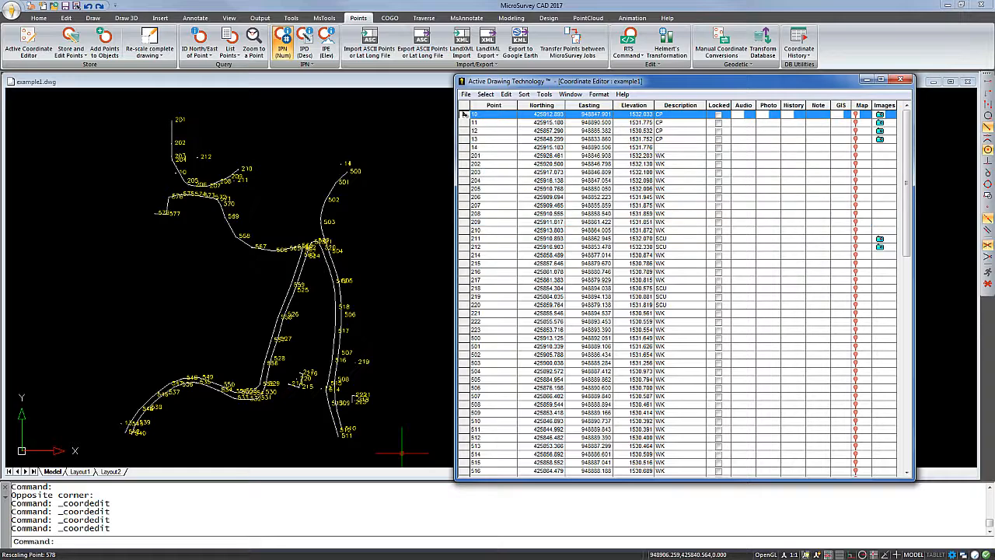
left_click(488, 95)
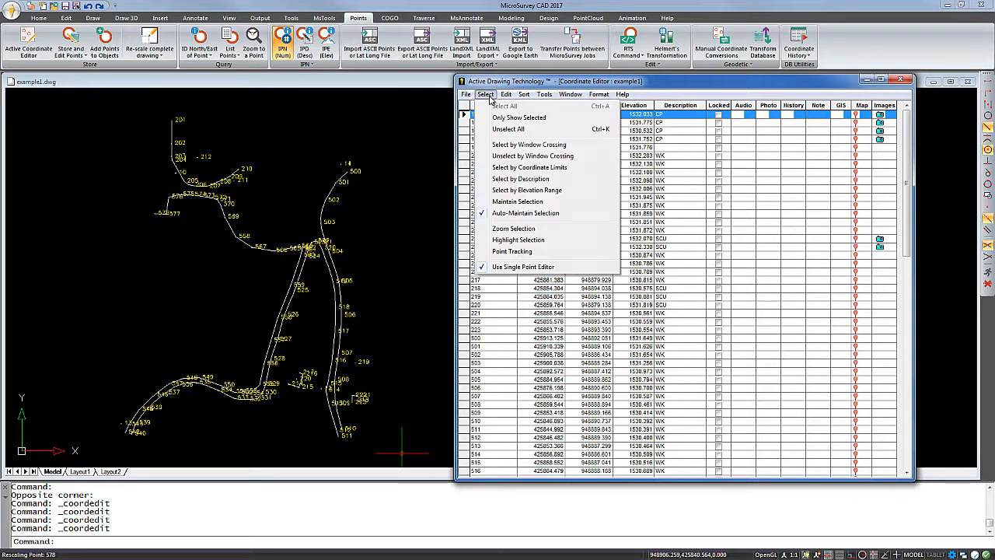
left_click(534, 147)
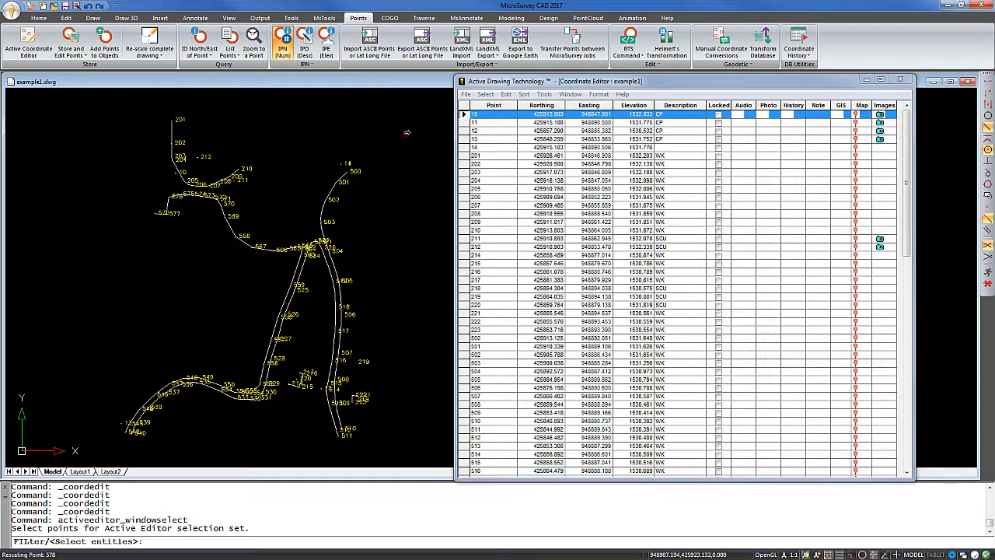
left_click(399, 111)
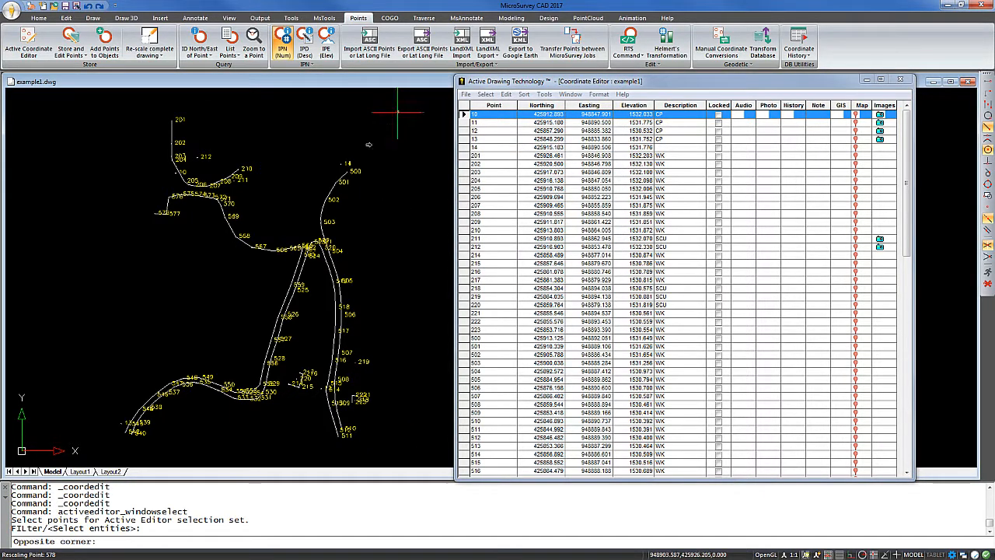
left_click(110, 309)
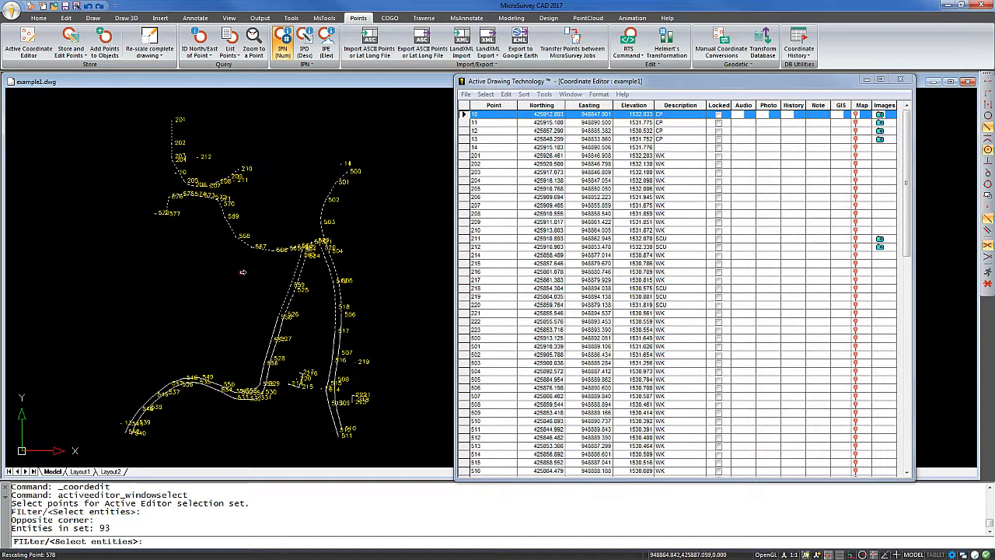
key("Return")
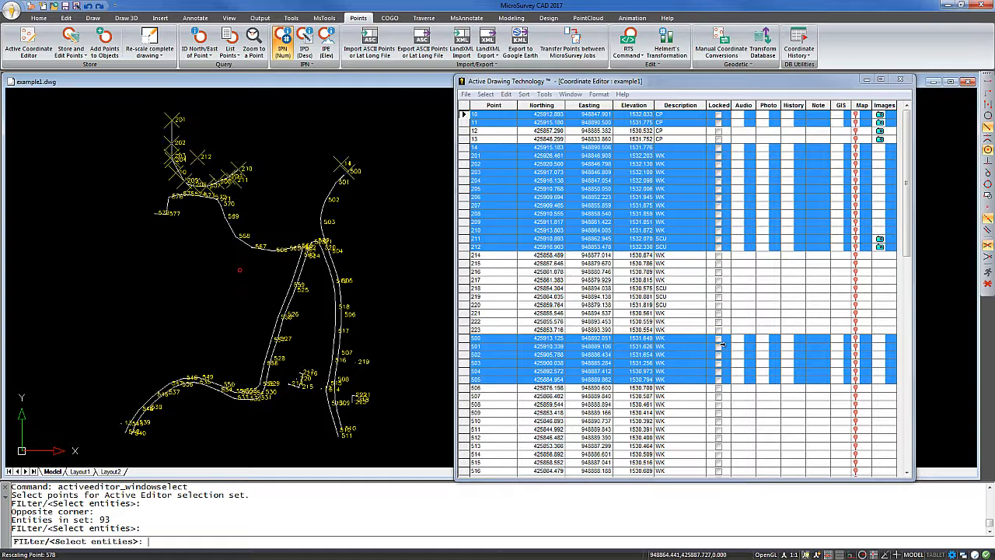
key("Return")
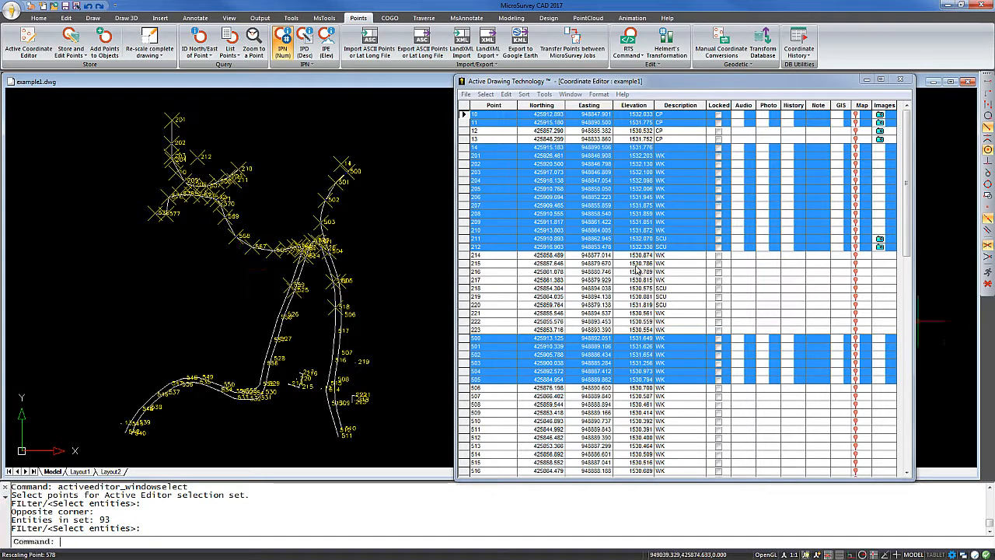
Check the Maintain Selection option and test it by picking the row of point 220
left_click(486, 94)
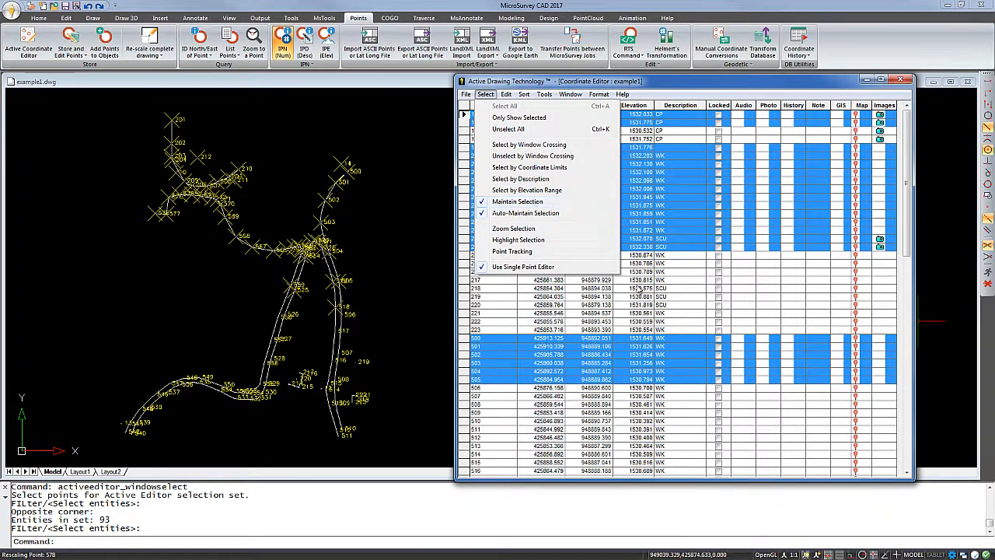
left_click(467, 305)
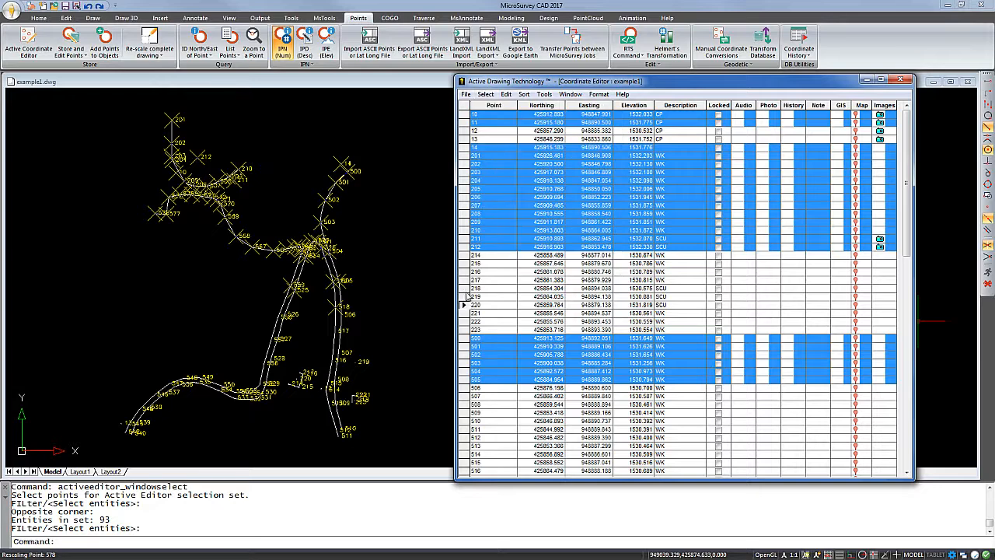
Test the maintained selection on the rows of points 217 and 509, then turn off Maintain Selection and select only point 216
left_click(464, 280)
left_click(464, 412)
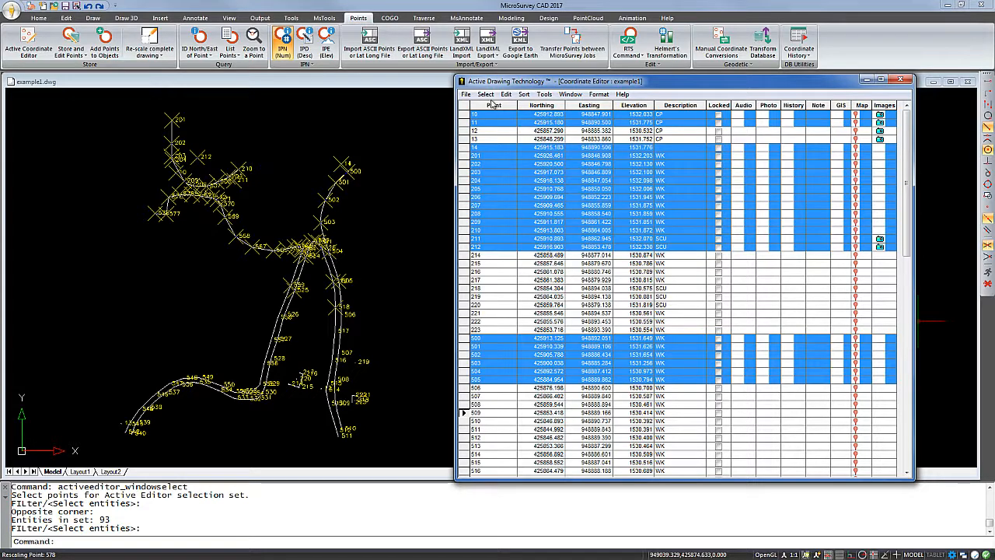
left_click(485, 94)
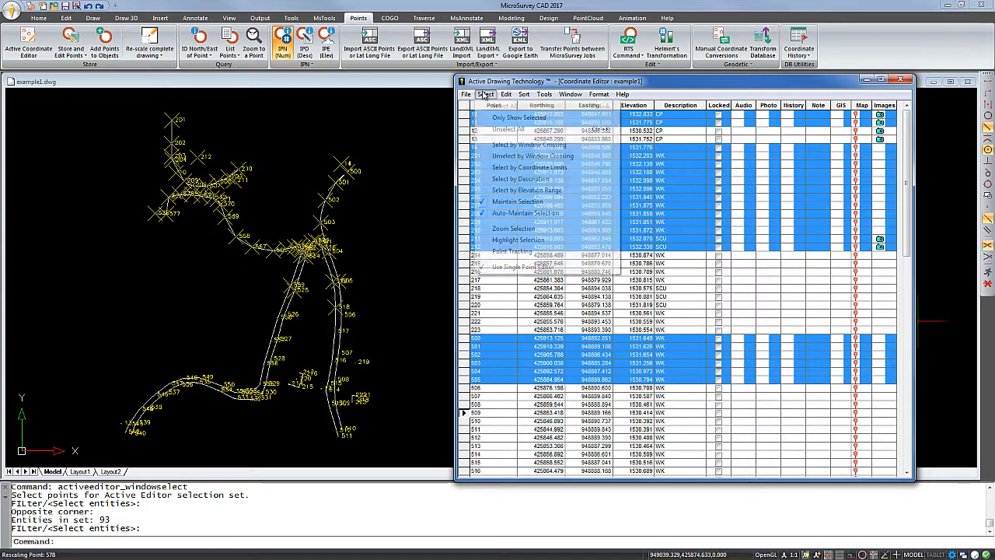
left_click(518, 202)
left_click(472, 272)
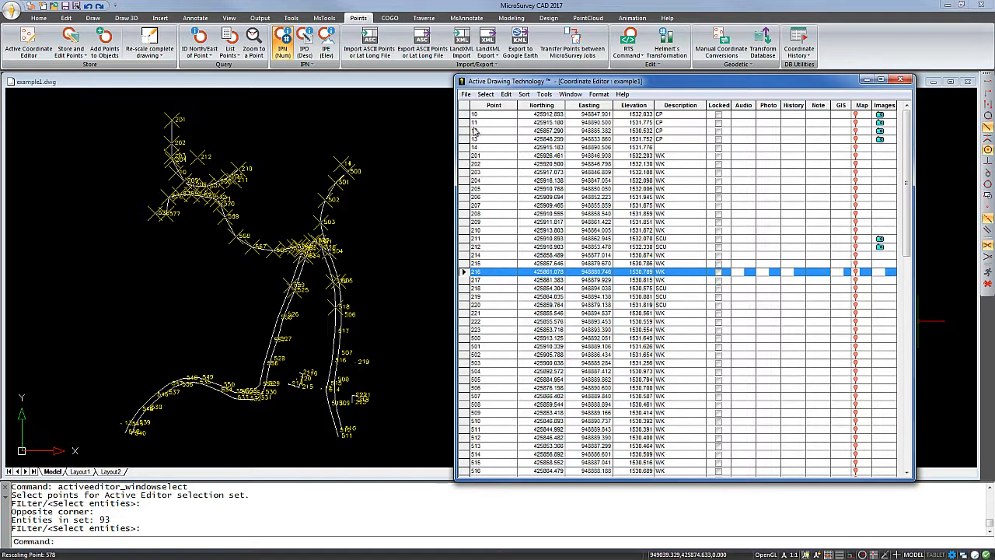
Select the rows of points 10 to 13 and set the selection to Locked
left_click_drag(464, 114, 462, 139)
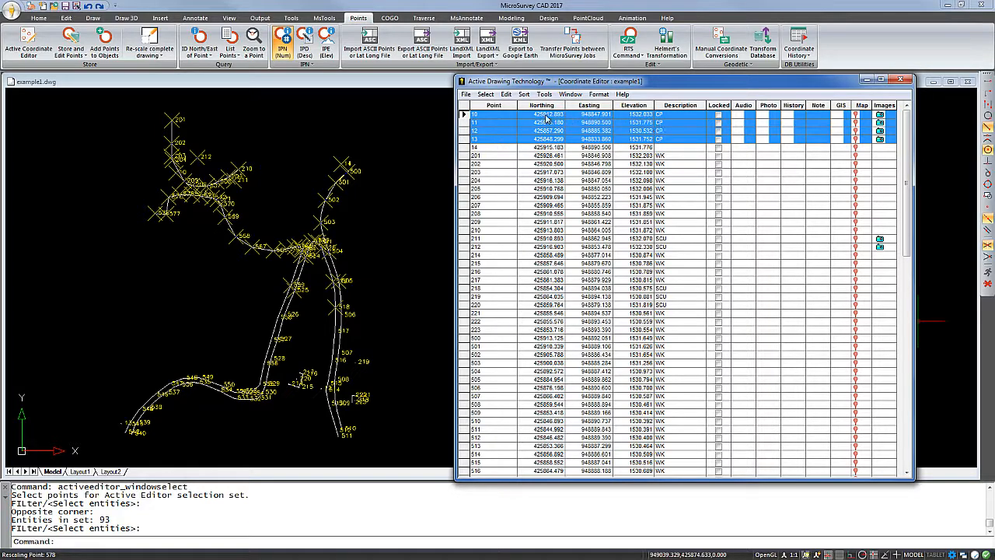
left_click(507, 94)
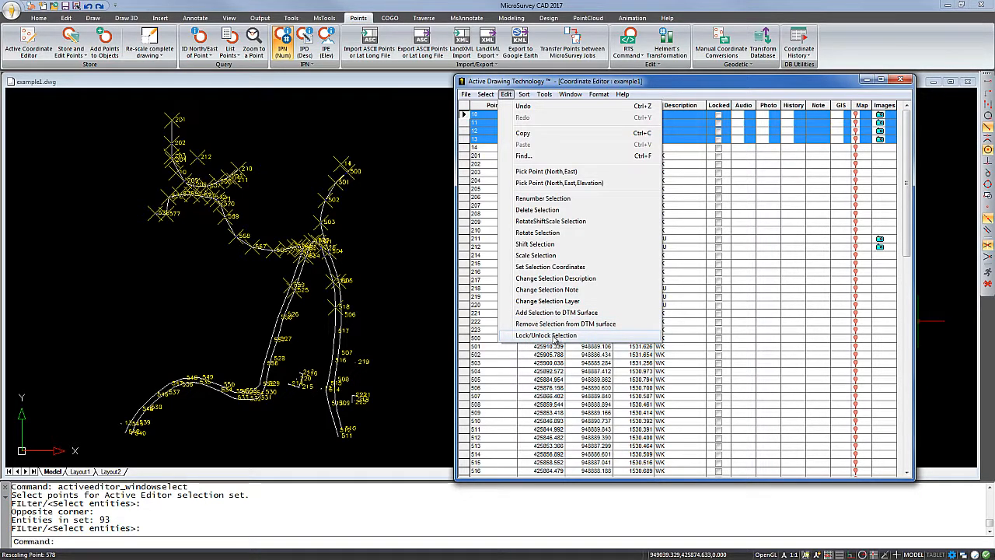
left_click(555, 338)
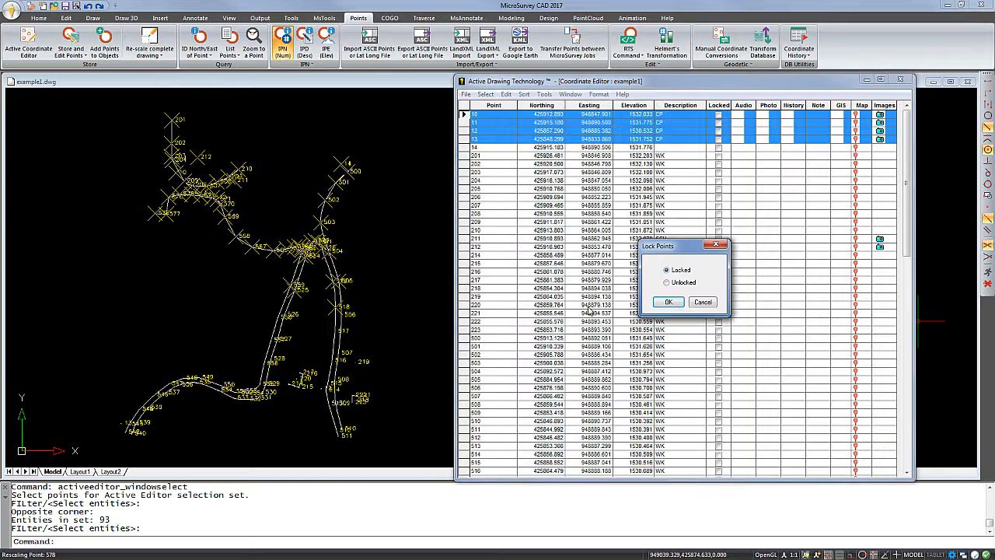
left_click(668, 302)
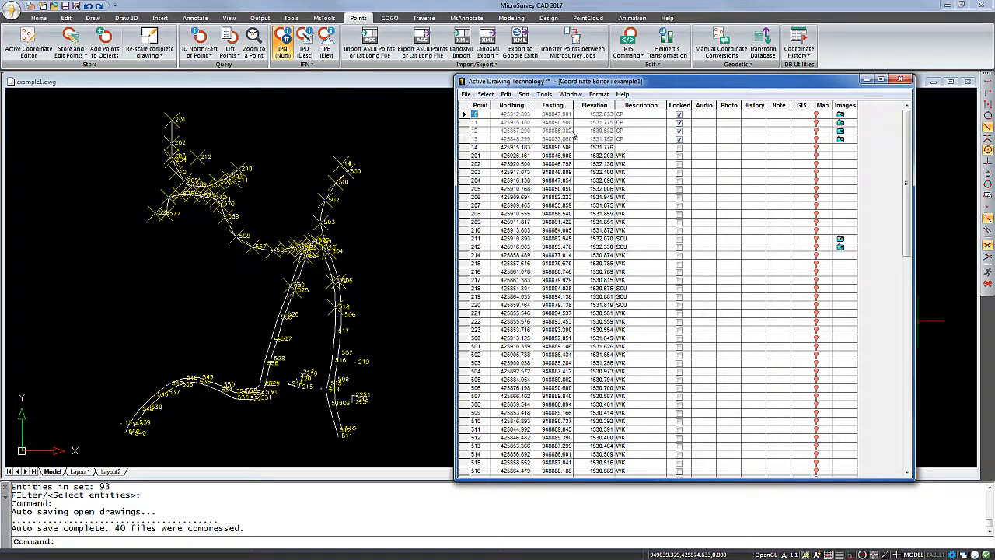
Change the description of point 201 to WK1 and review the description-change entry in that point's history
left_click(624, 156)
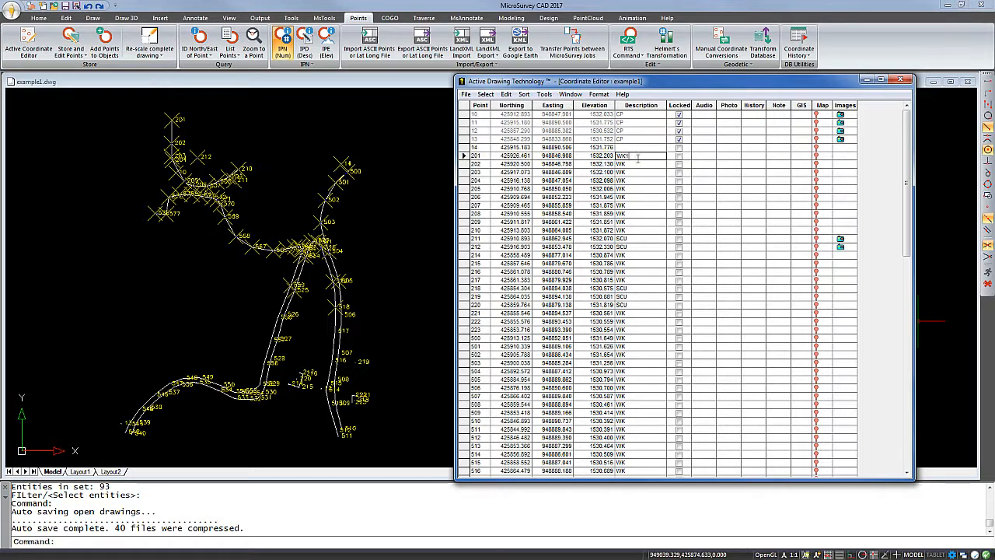
left_click(593, 159)
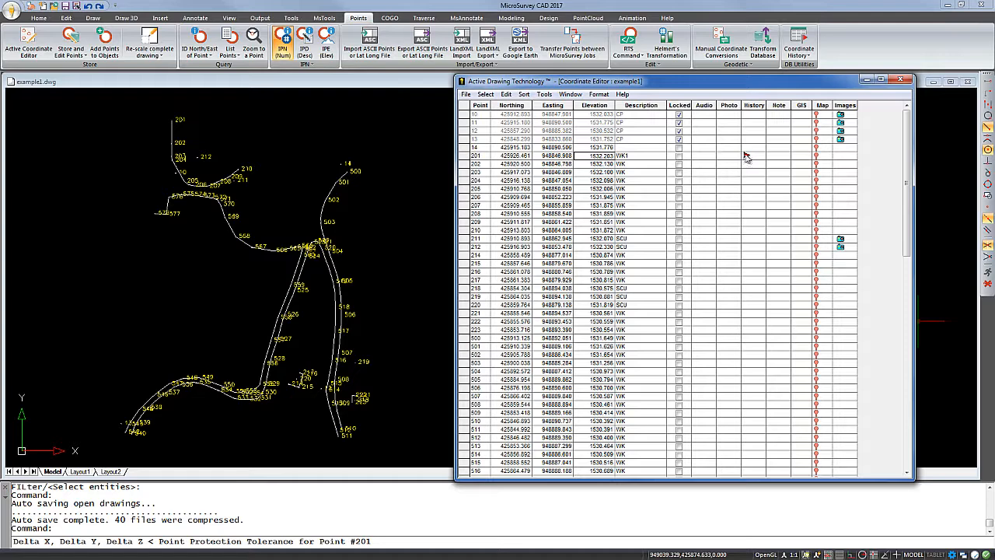
left_click(744, 158)
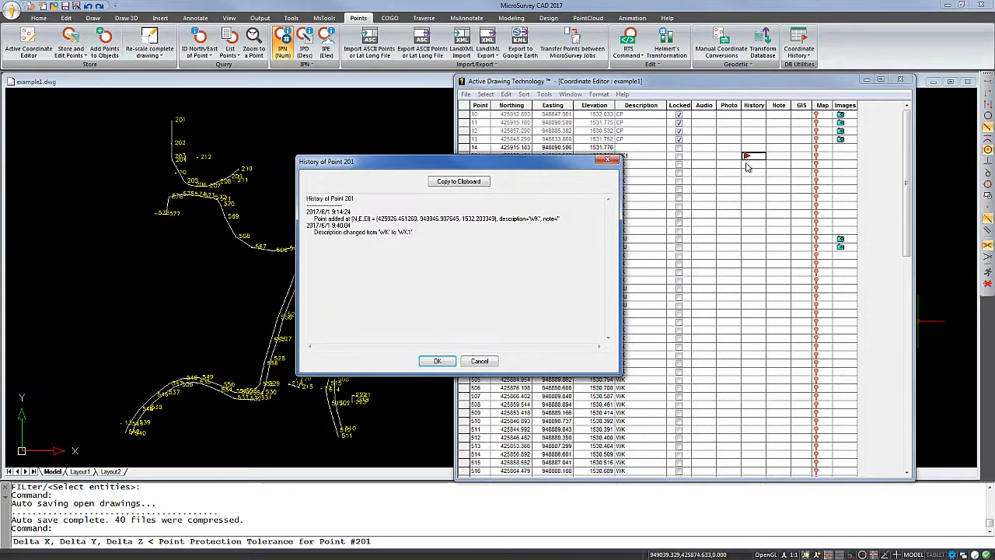
left_click_drag(415, 232, 314, 232)
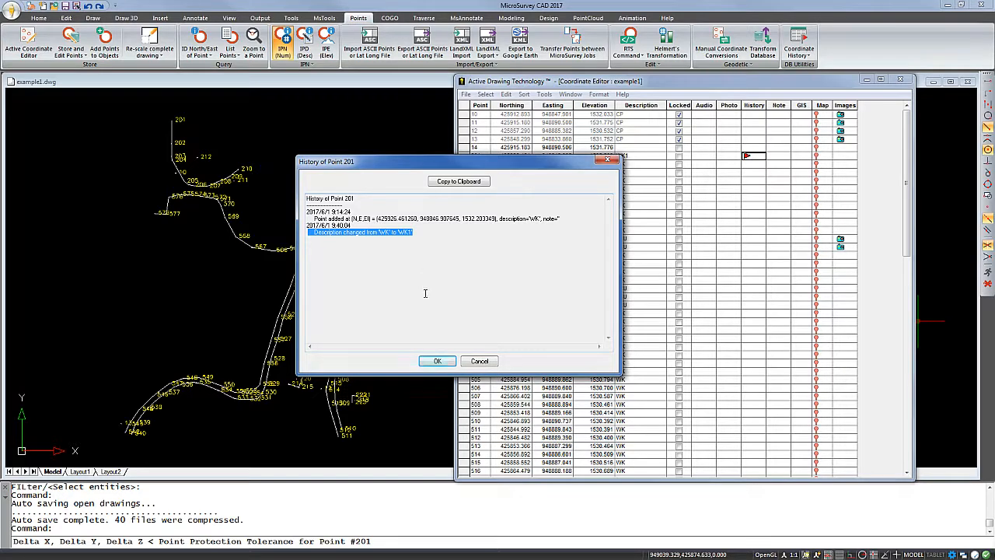
left_click(437, 361)
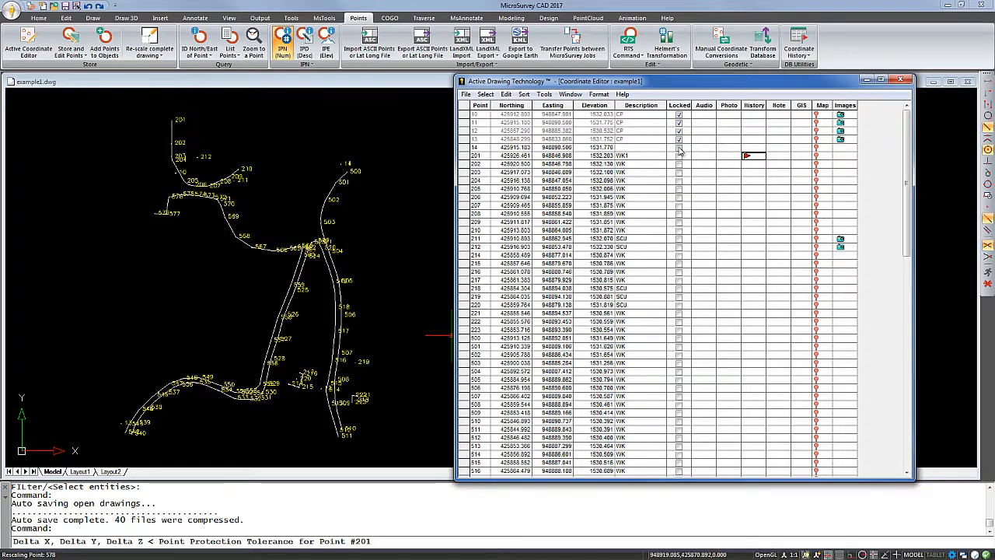
Unlock points 10, 11, 12 and 13 individually in the coordinate table
left_click(678, 114)
left_click(678, 122)
left_click(678, 131)
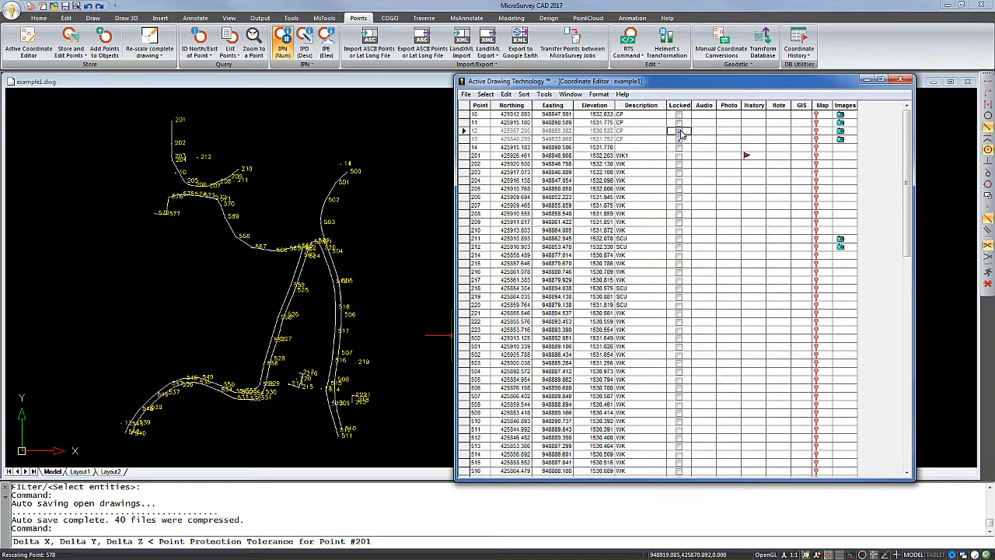
left_click(679, 138)
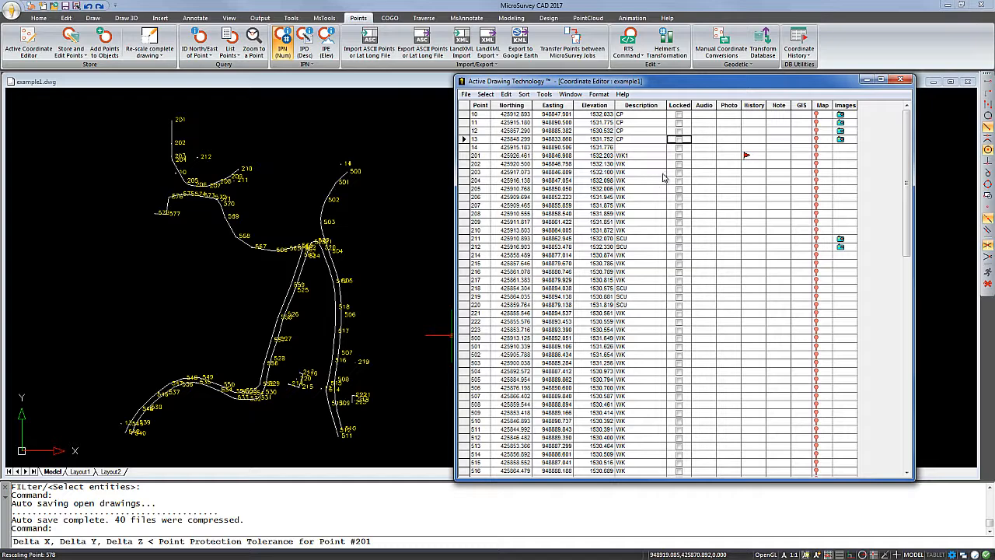
Highlight the Audio, Photo, Note and GIS columns of the coordinate table one after another
left_click(703, 104)
left_click(729, 106)
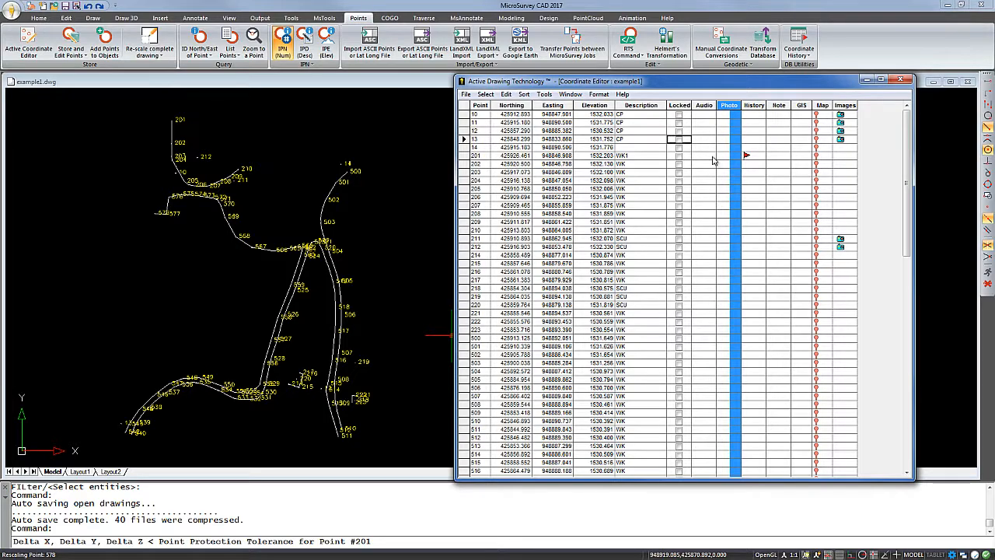
left_click(779, 105)
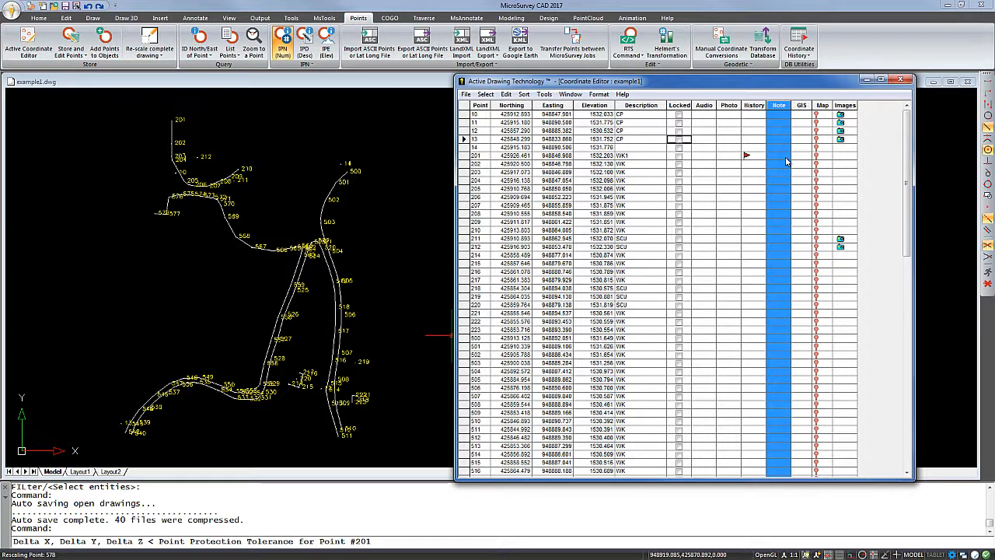
left_click(801, 106)
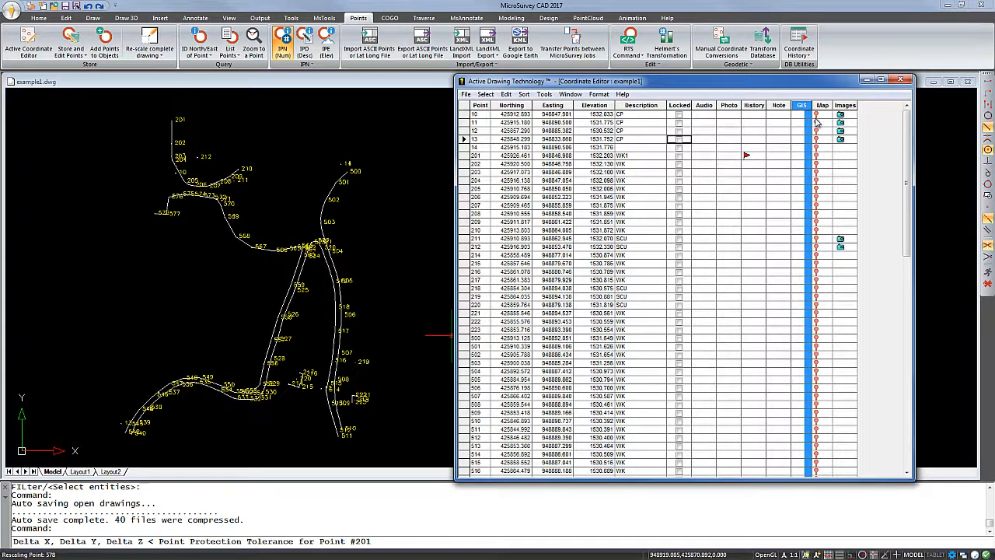
Show the location of point 10 in Google Maps, enlarge the browser window, and return to MicroSurvey CAD
left_click(816, 115)
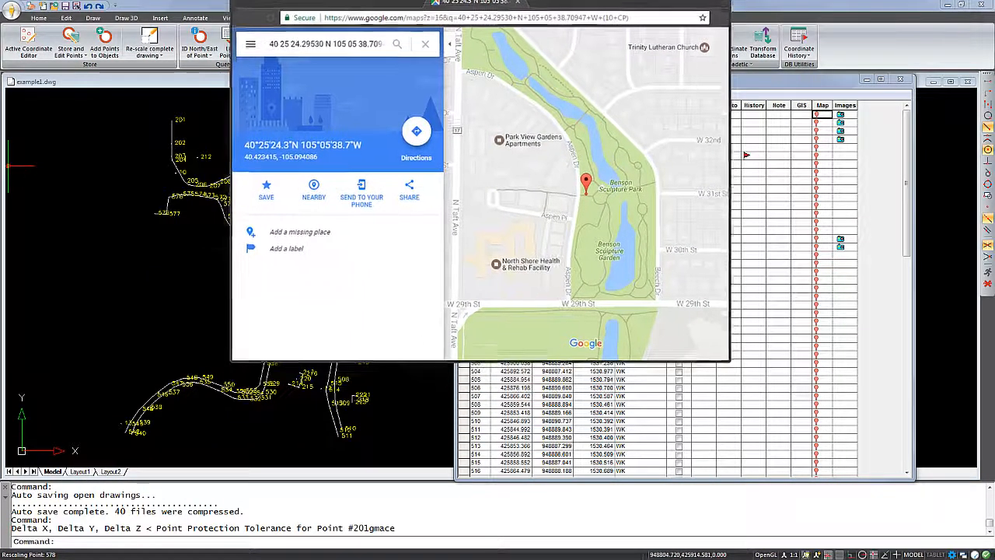
left_click_drag(473, 2, 474, 1)
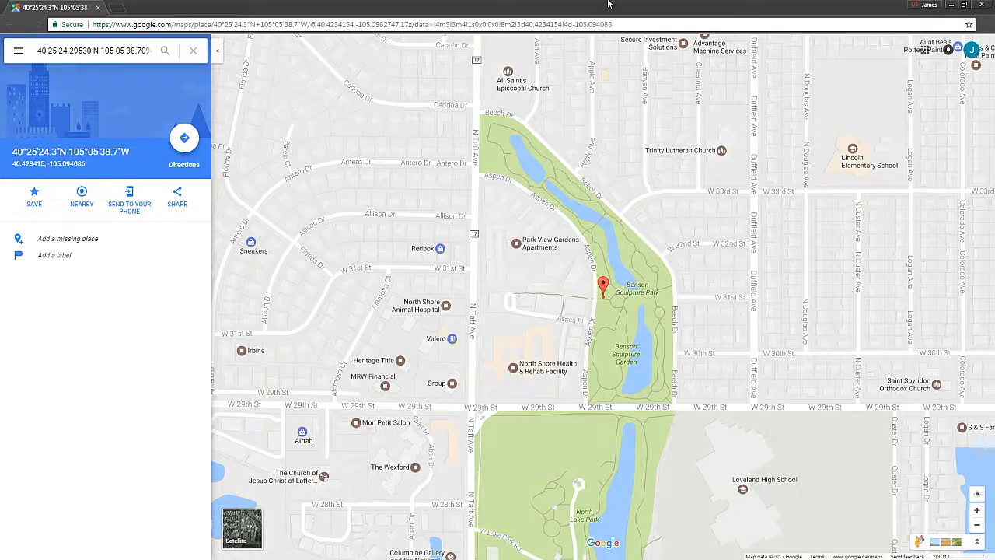
left_click_drag(610, 6, 0, 144)
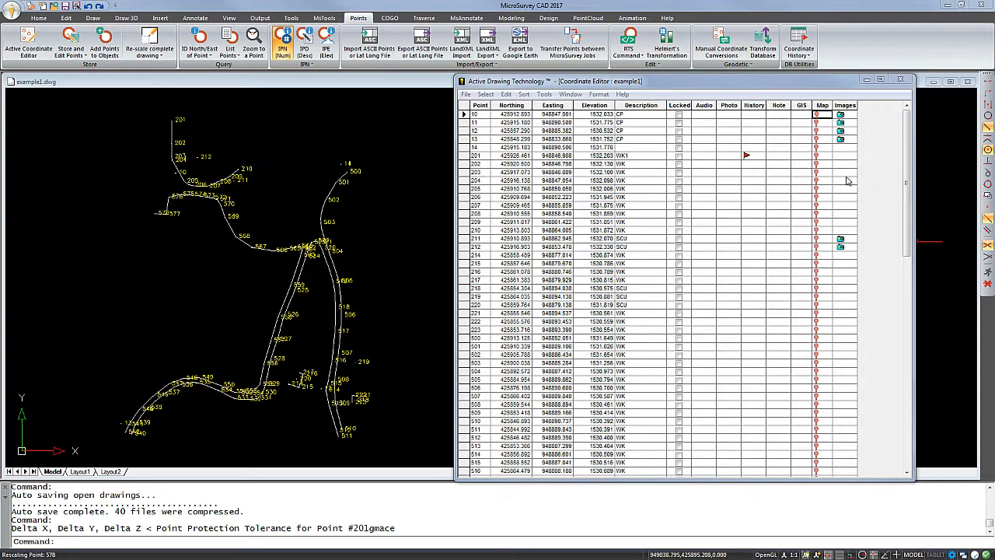
View the images attached to point 10, including the second one in the list, and close the image viewer
left_click(841, 116)
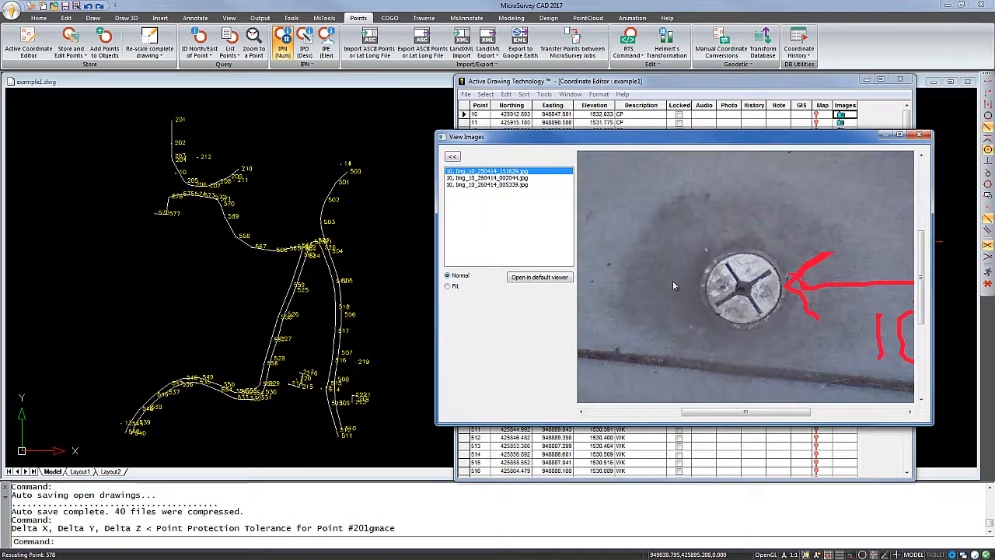
left_click(521, 178)
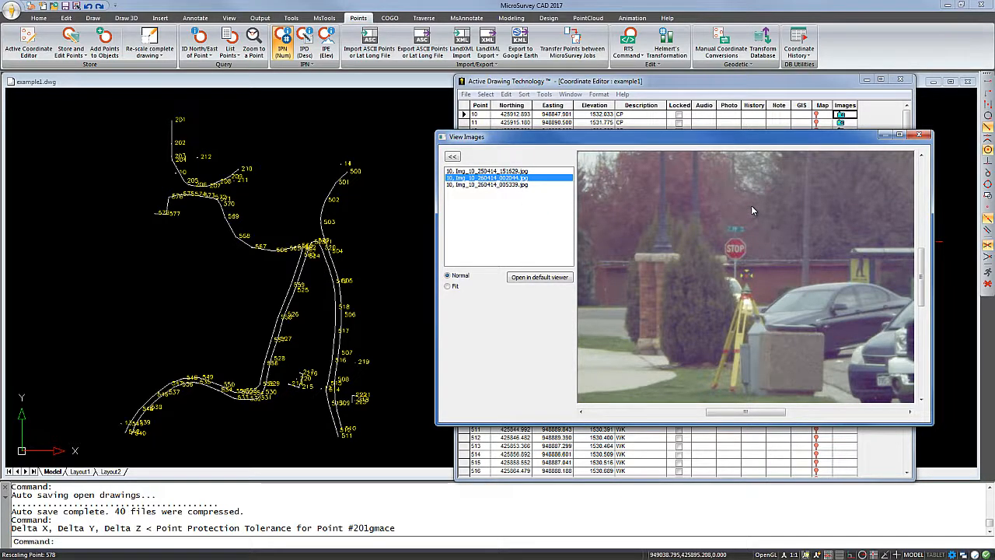
left_click(918, 137)
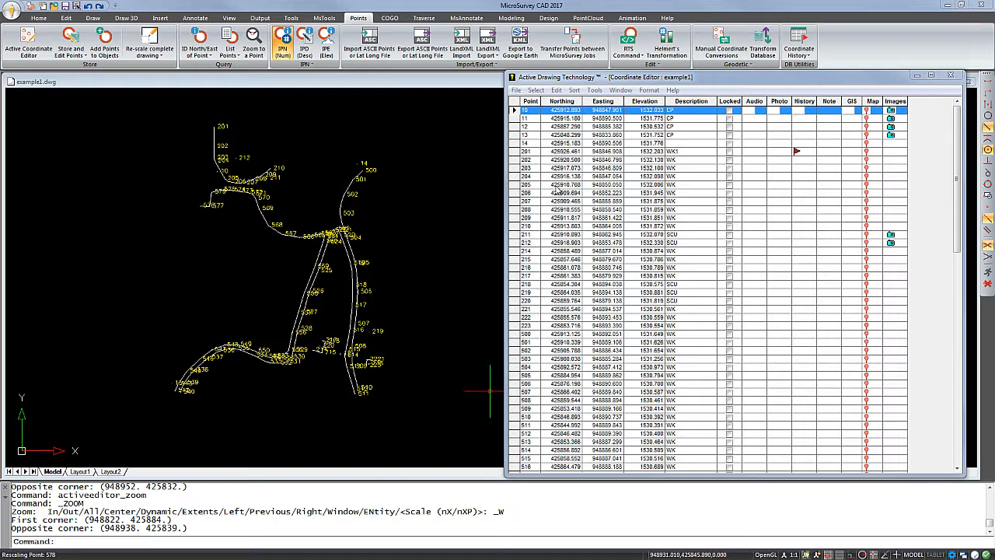
Tile the Active Editor on the right side of the drawing
left_click(620, 91)
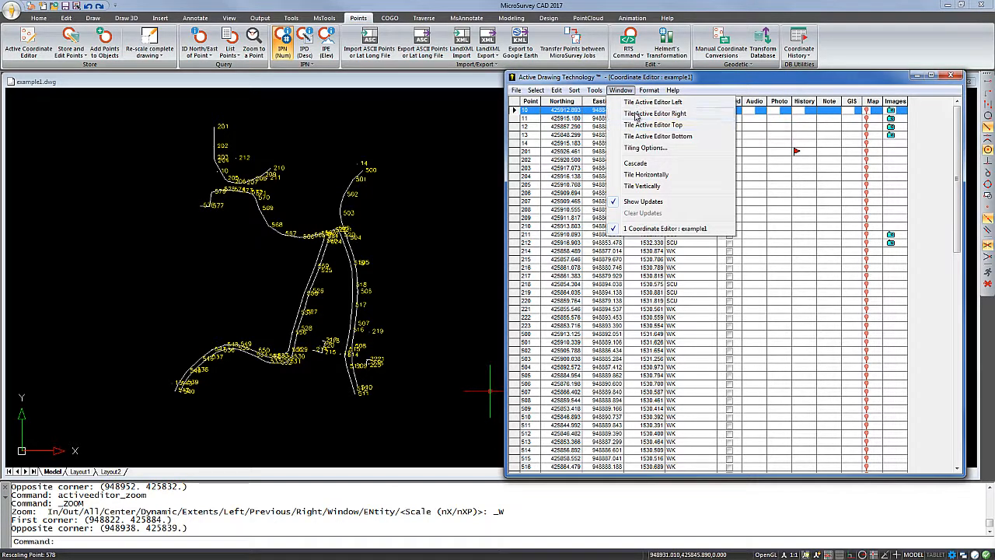
left_click(638, 115)
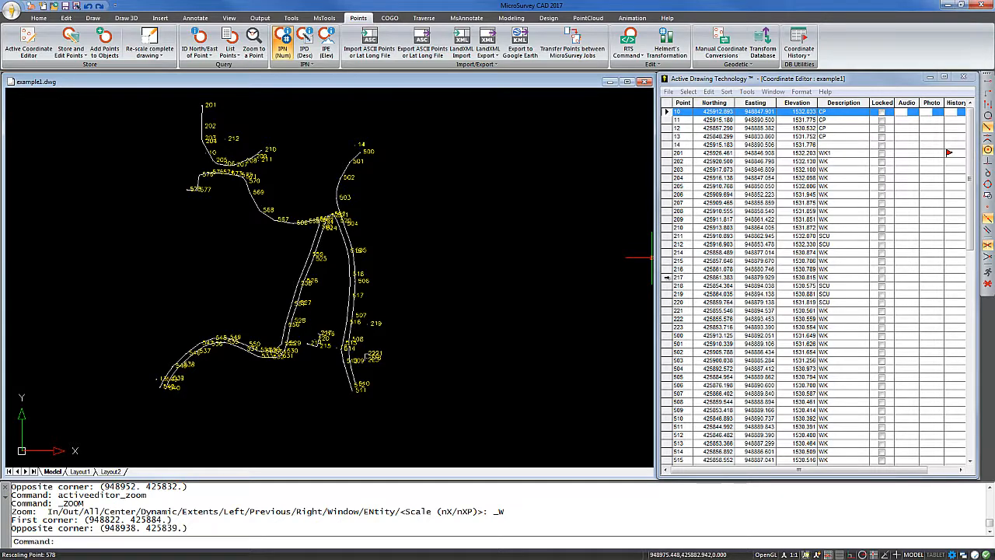
Select the row of point 217 and examine points 216 and 217 up close in the drawing
left_click(667, 278)
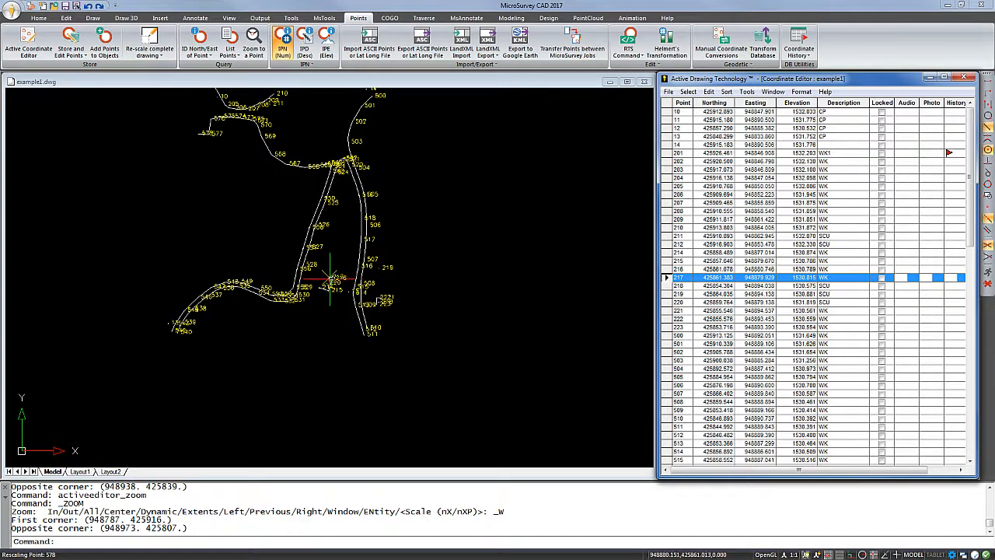
scroll(333, 278, "up", 5)
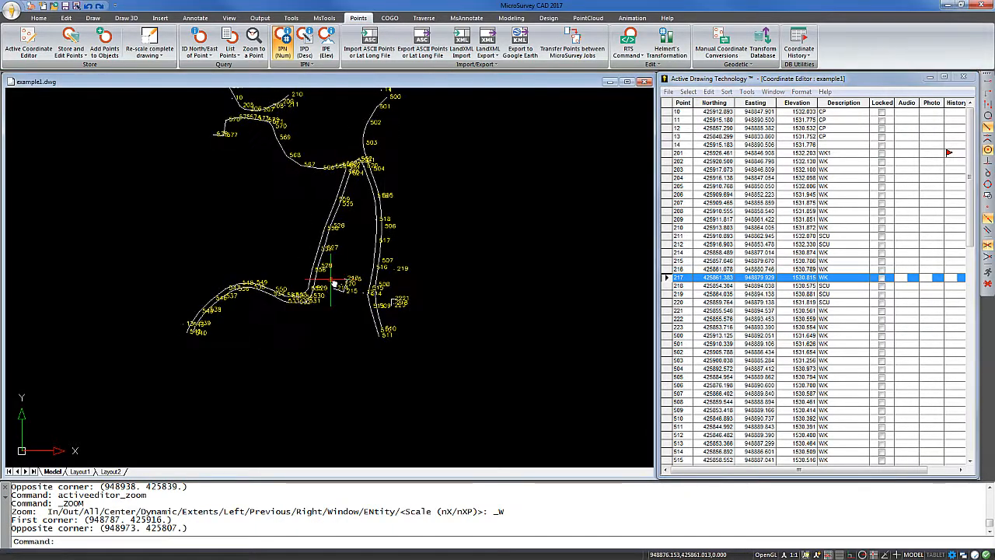
scroll(345, 279, "up", 4)
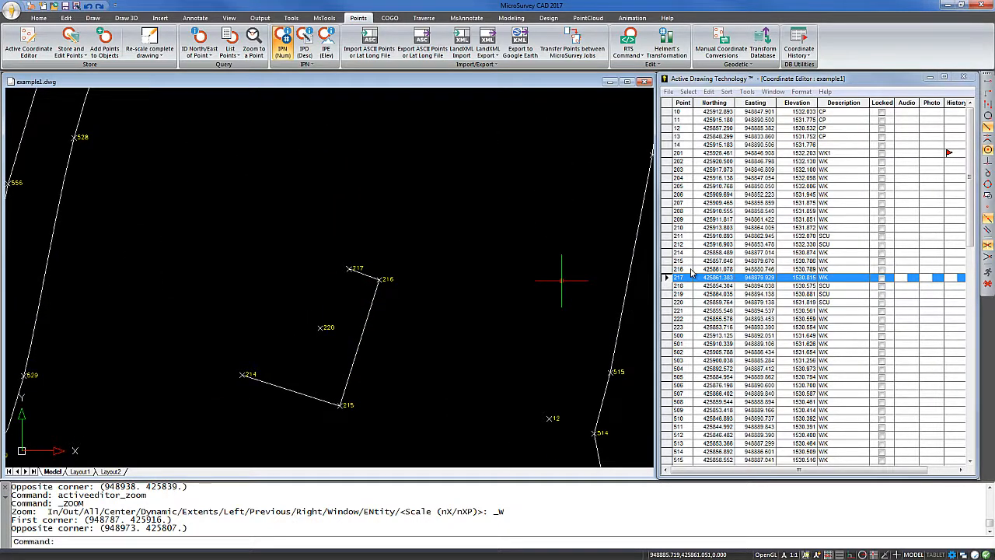
scroll(691, 270, "up", 1)
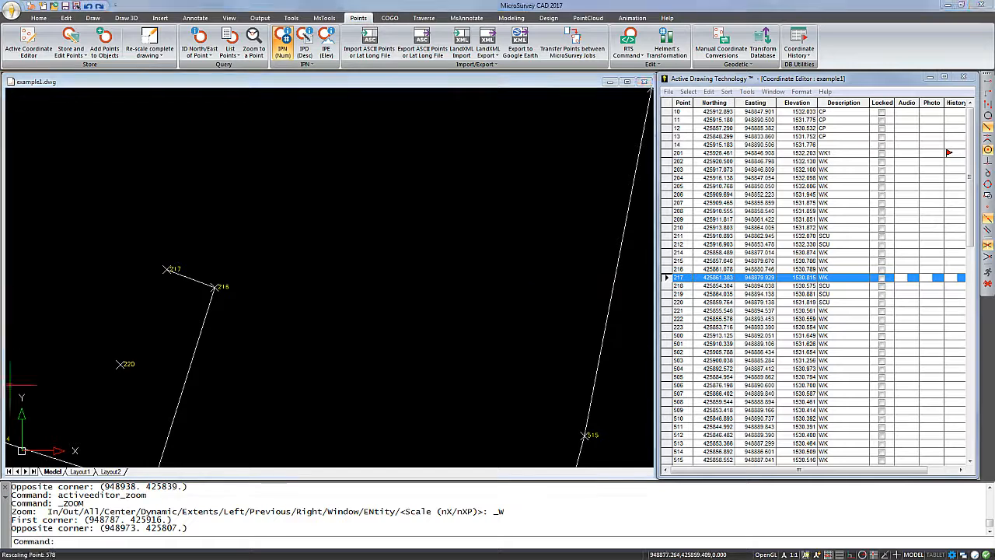